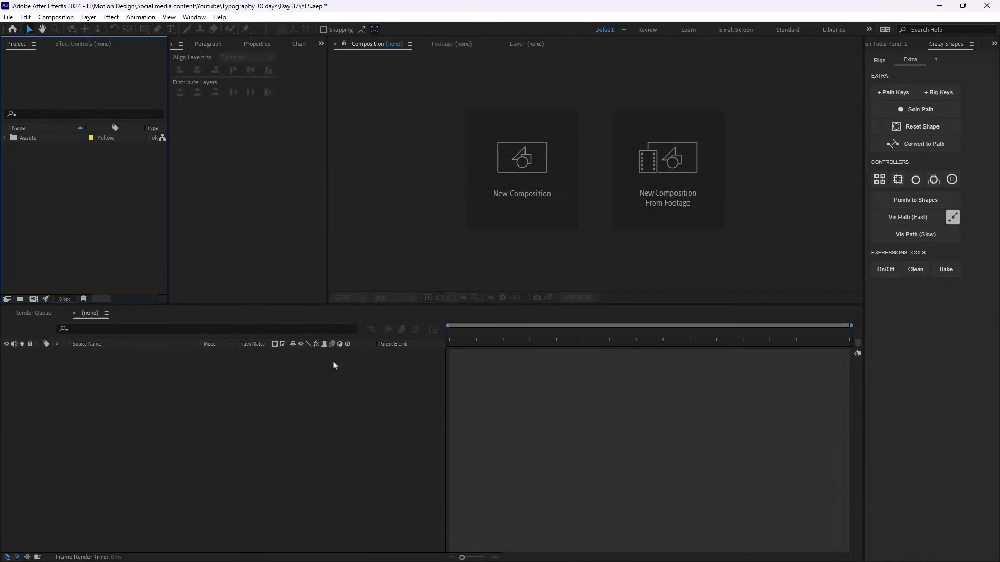
Step: Create a 1920 x 1920 px composition named "Design" at 24 fps with a duration of 4 seconds
click(516, 168)
text(Design)
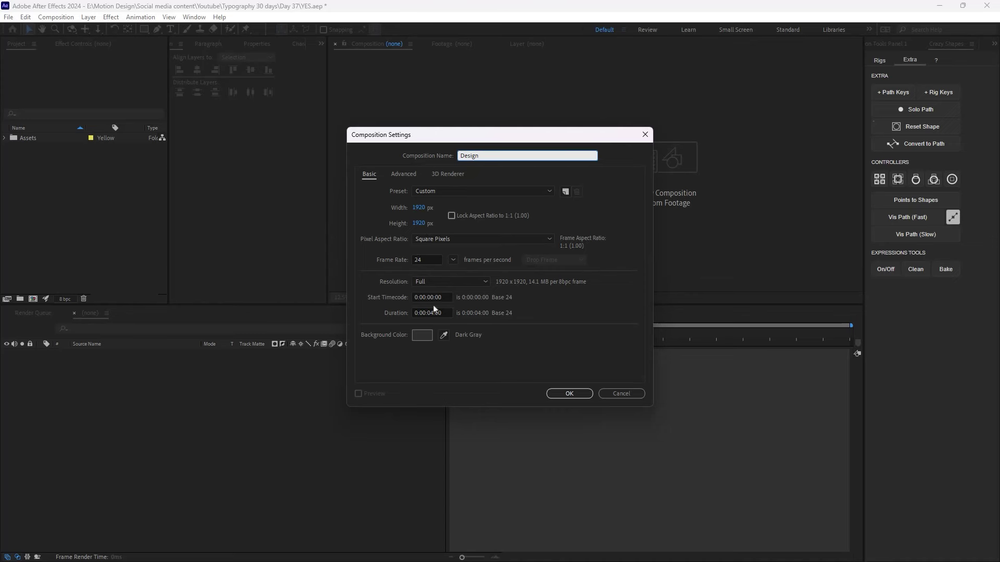
click(569, 393)
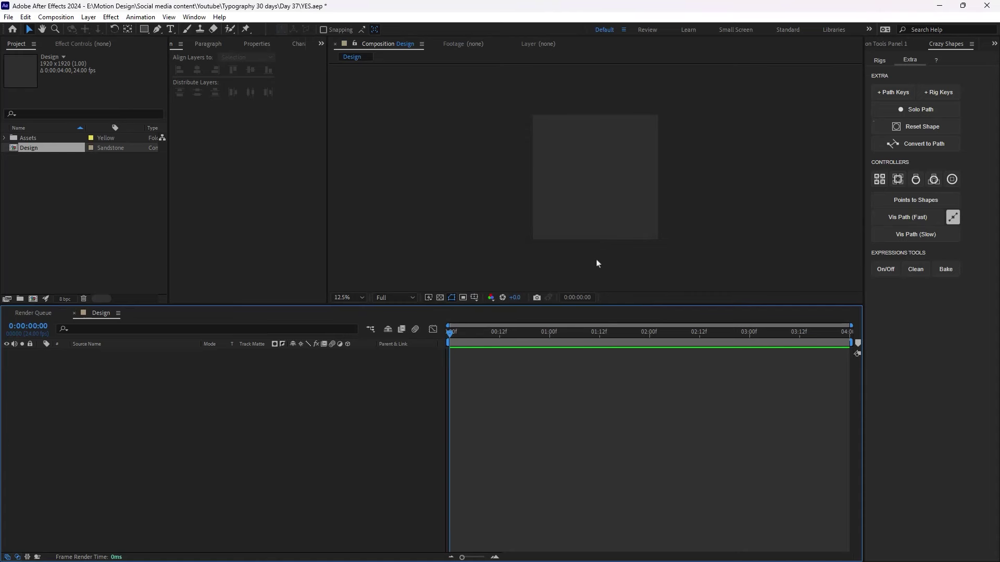
Step: Add a text layer reading "YES" near the composition's centre, in Roc Grotesk Light
click(170, 28)
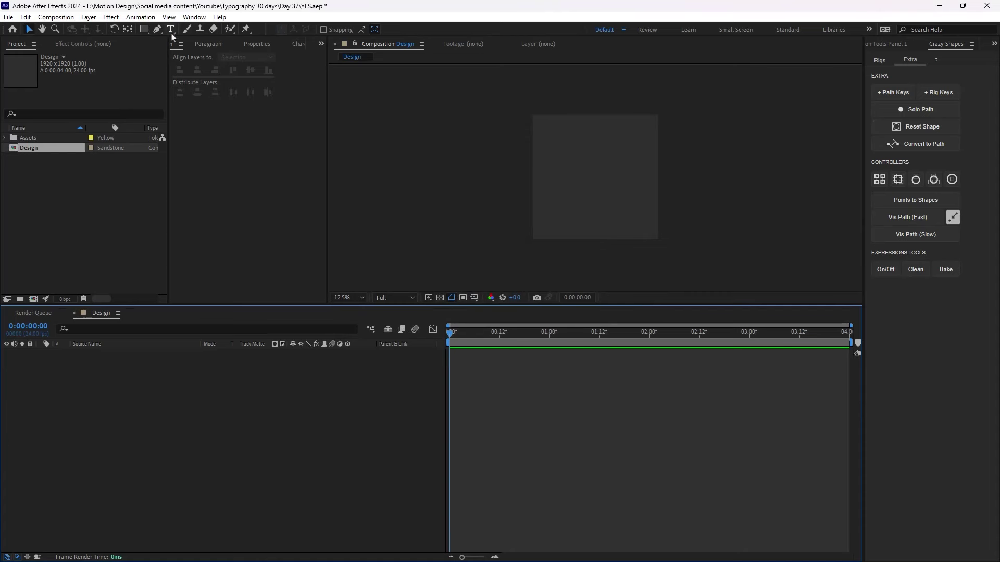
click(588, 187)
text(YES)
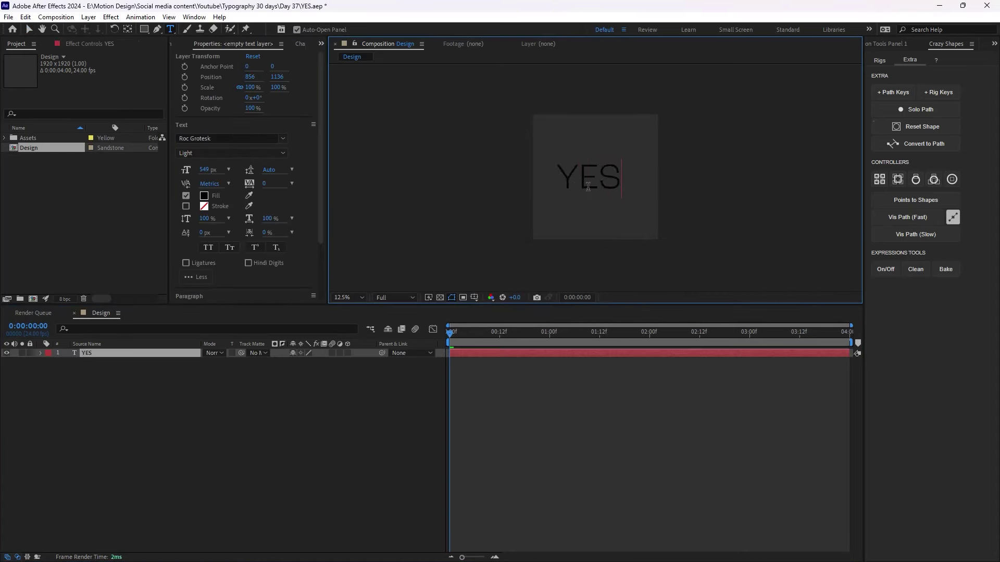
click(29, 30)
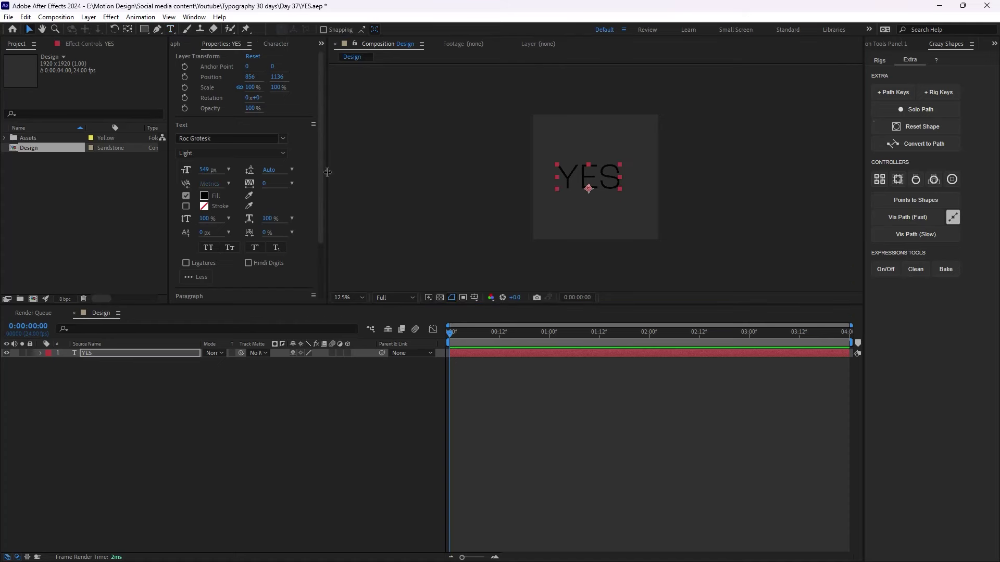
click(283, 138)
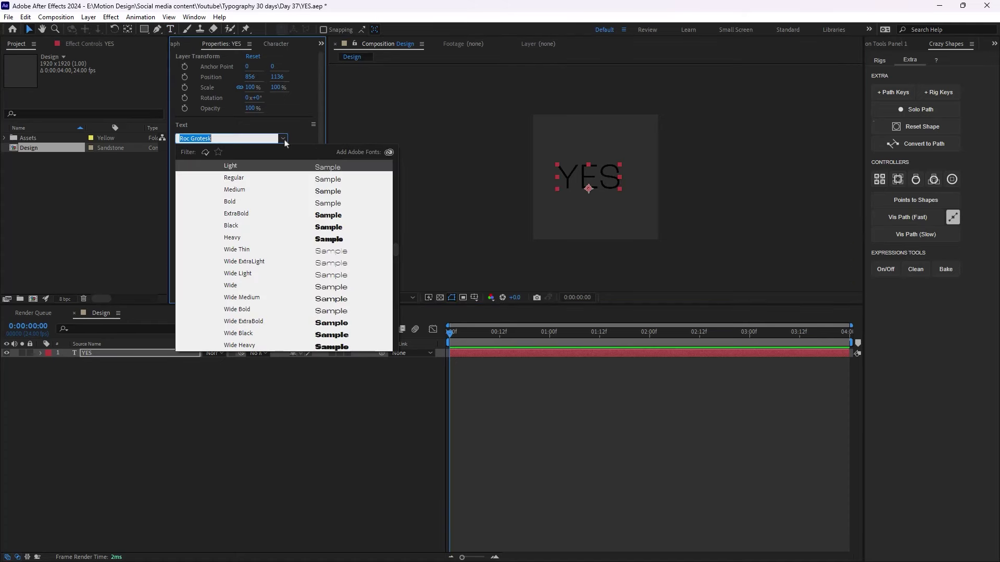
click(254, 163)
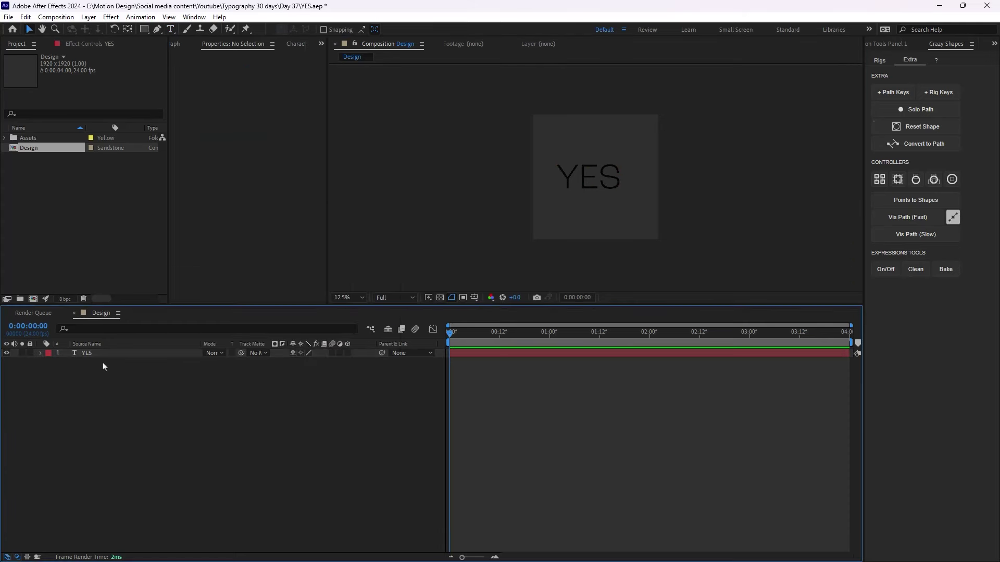
Step: Duplicate the YES text layer and set the copy's font style to Black
key(ctrl+d)
click(283, 153)
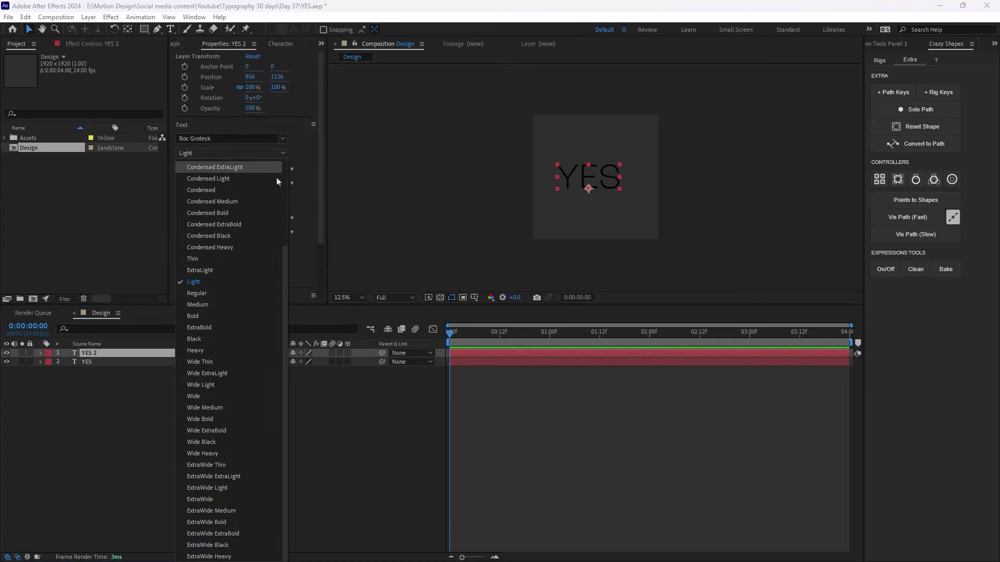
click(220, 343)
key(period)
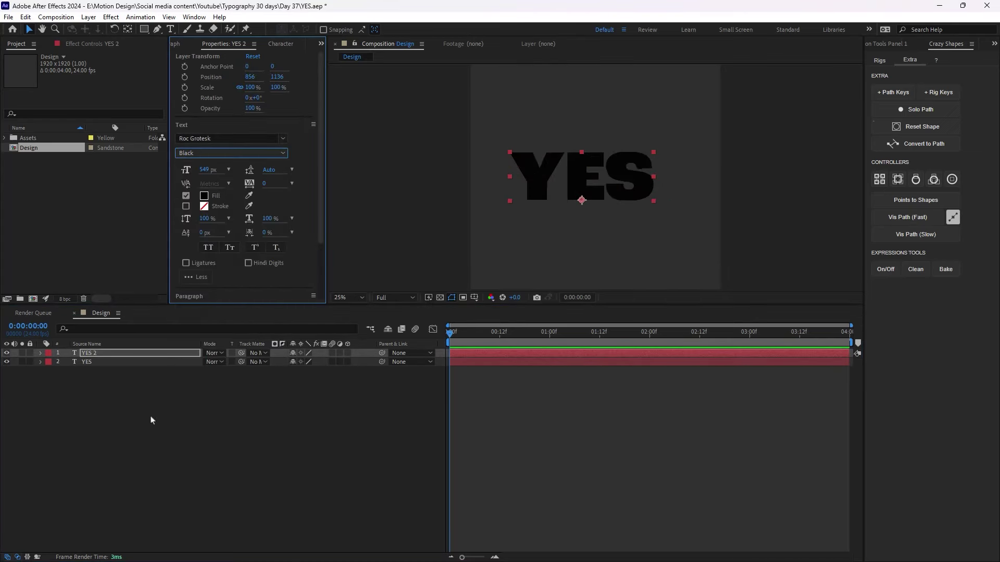
drag(150, 417, 98, 354)
click(125, 391)
Step: Centre the Light and the Black YES text layers horizontally and vertically in the composition, one after the other
click(103, 362)
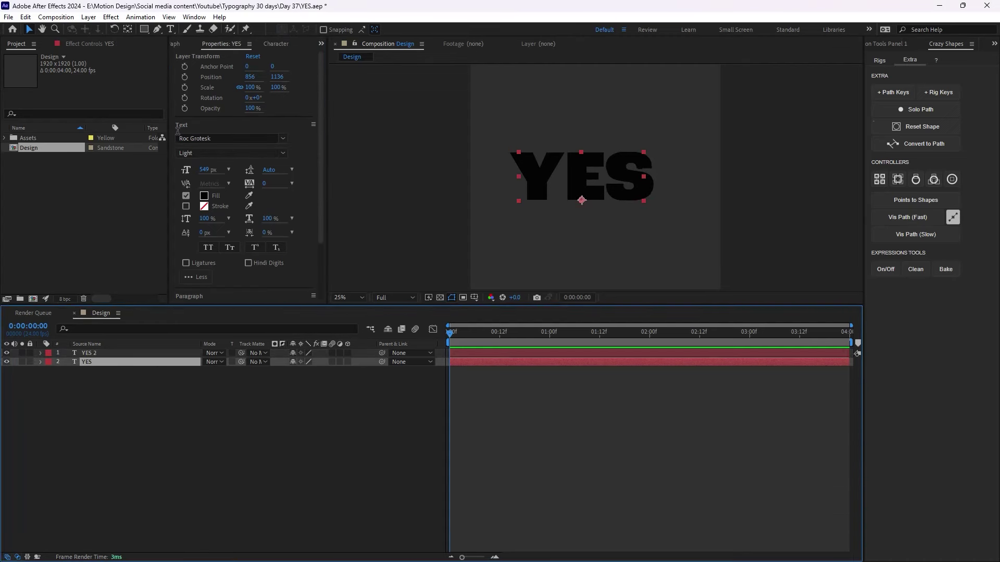
click(178, 45)
click(176, 44)
click(197, 69)
click(249, 71)
click(140, 353)
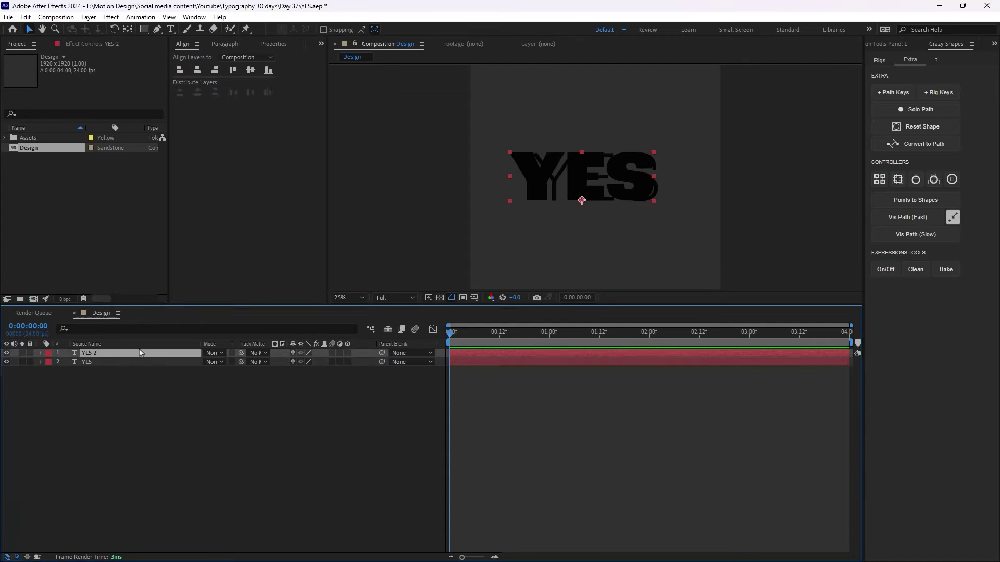
click(197, 70)
click(250, 70)
scroll(632, 212, down, 1)
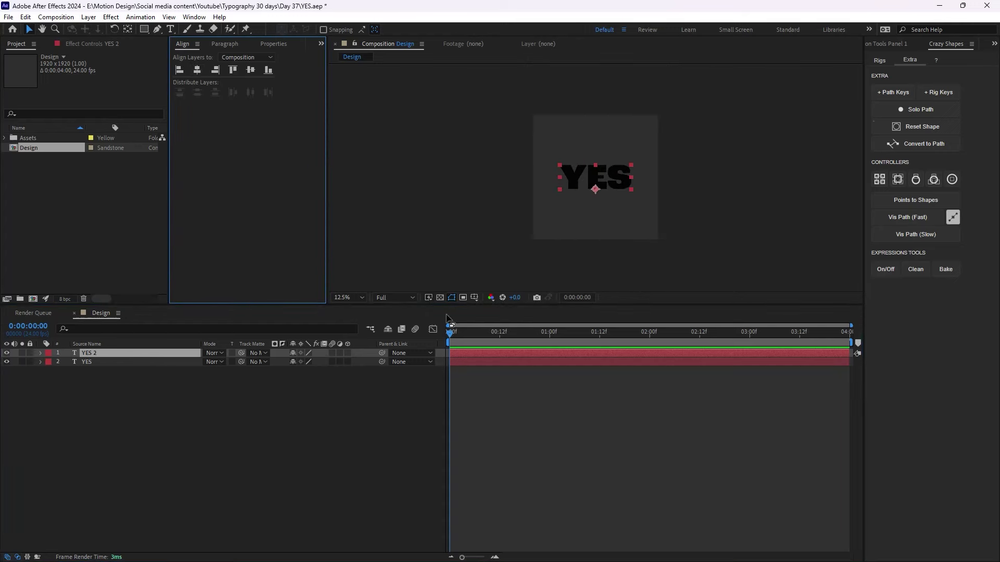
Step: Create shapes from both the Light and the Black YES text layers
click(122, 407)
click(93, 363)
right_click(93, 363)
mouse_move(195, 269)
click(255, 276)
click(88, 353)
right_click(89, 353)
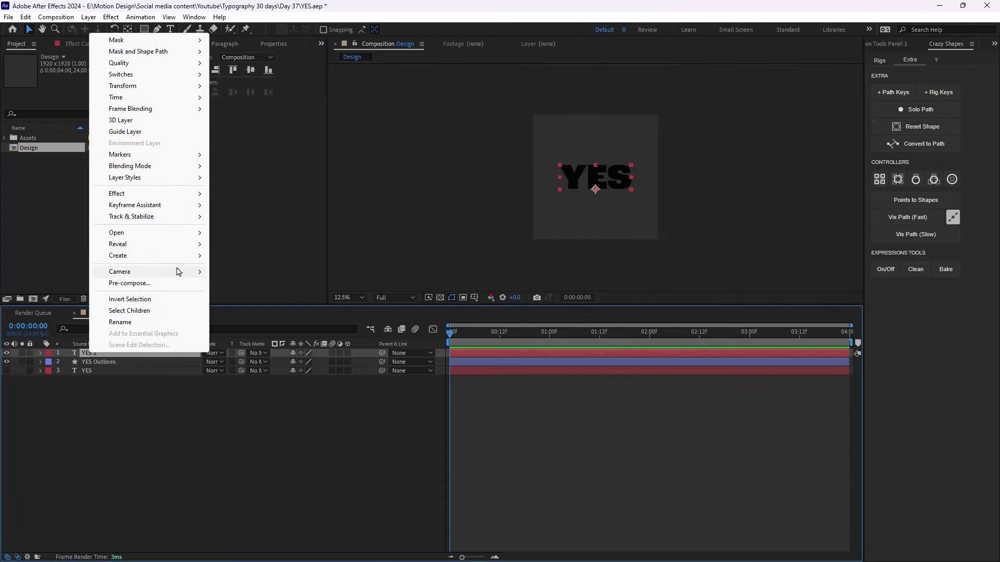
click(257, 266)
Step: Delete the two original YES text layers, keeping only their outline shape layers
click(97, 361)
ctrl+click(91, 379)
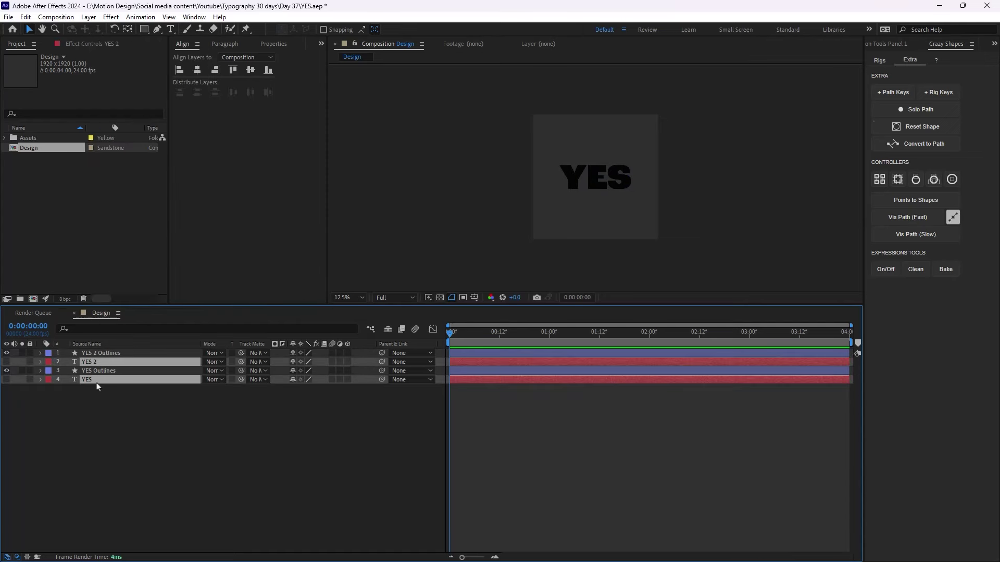
key(Delete)
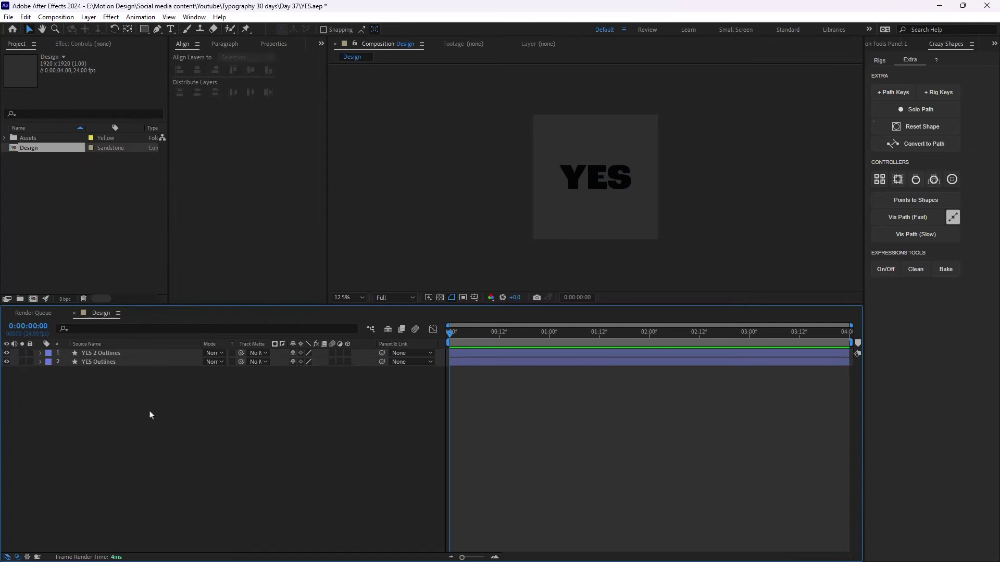
Step: Add path keyframes at 0:00:00:00 to every letter path of both outline layers using Crazy Shapes
key(ctrl+a)
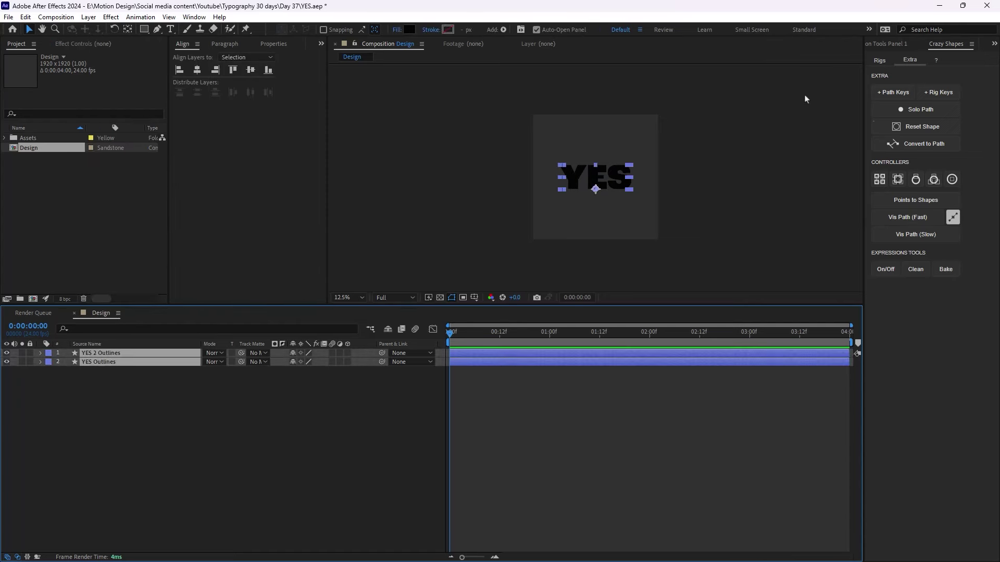
click(899, 97)
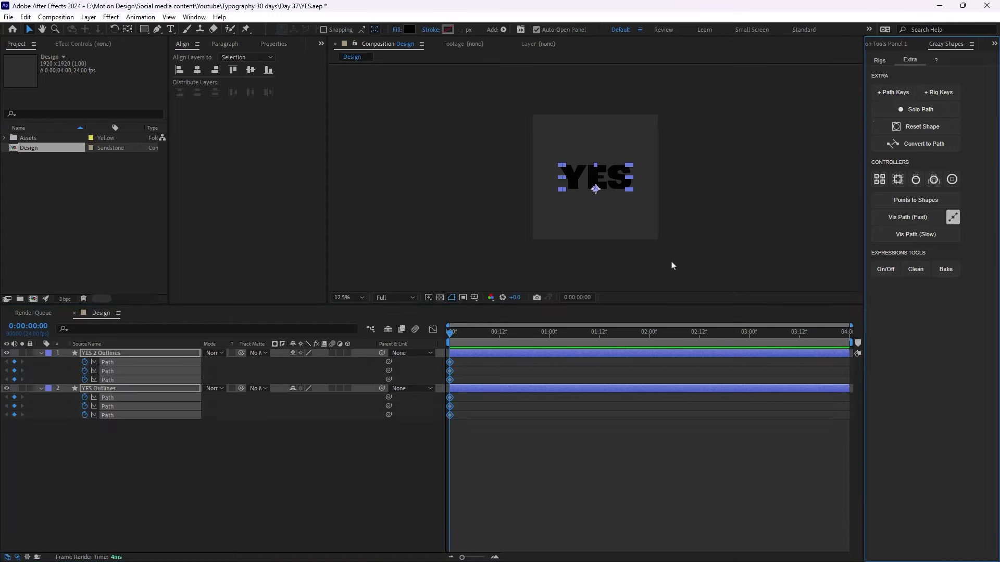
click(337, 458)
Step: Copy the path keyframes of YES 2 Outlines onto the paths of YES Outlines at 0:00:01:00 and delete YES 2 Outlines
drag(450, 352, 549, 350)
drag(473, 364, 444, 392)
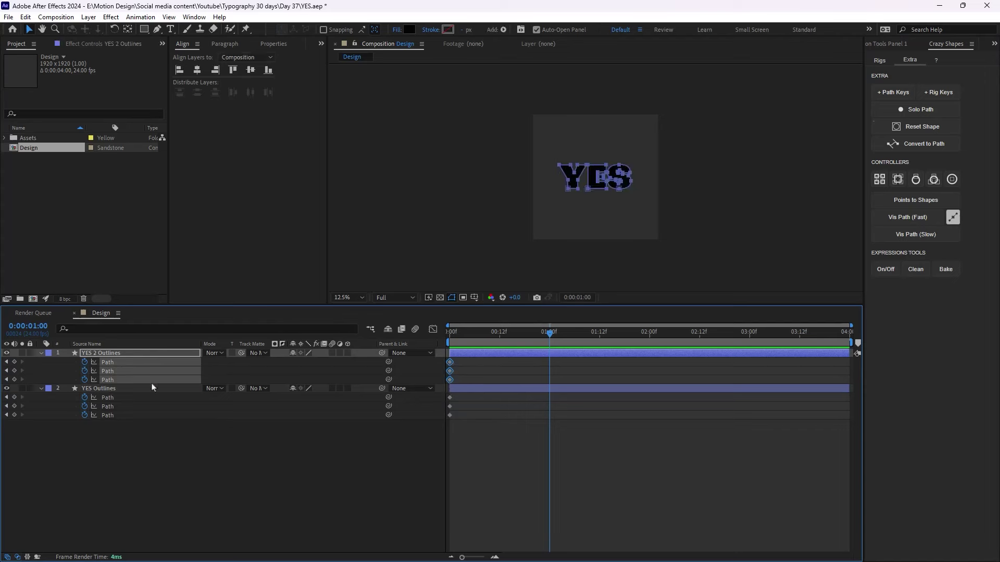
drag(475, 394, 447, 419)
key(ctrl+c)
key(ctrl+v)
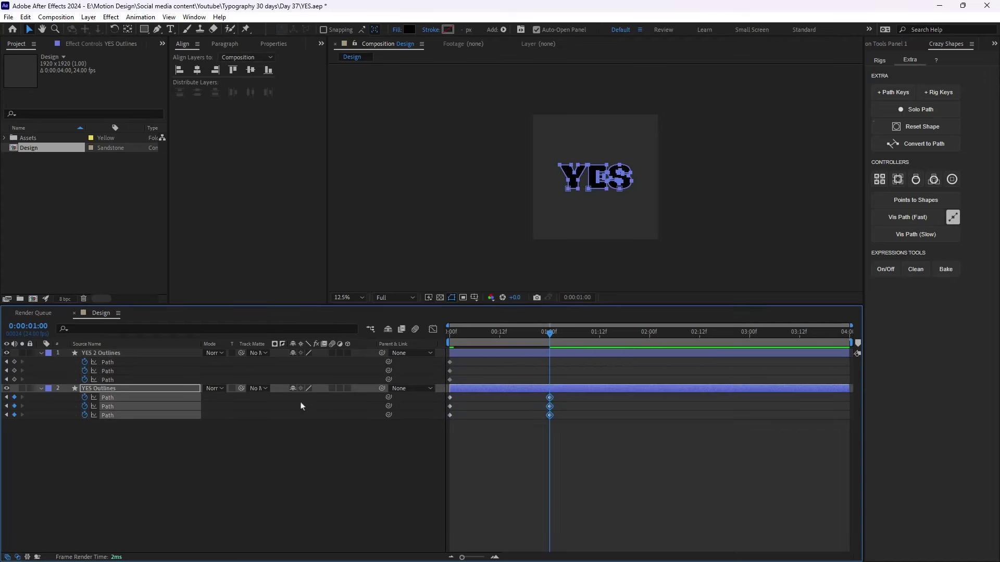
click(123, 353)
key(Delete)
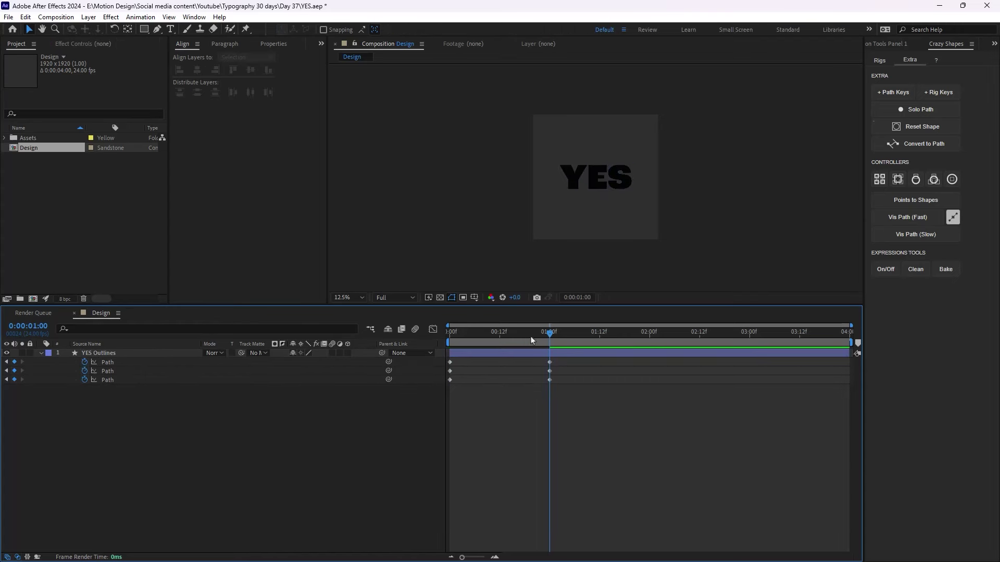
Step: Move the Y's path at the 0:00:01:00 keyframe left, close to the composition's left edge
drag(549, 340, 550, 370)
key(period)
key(period)
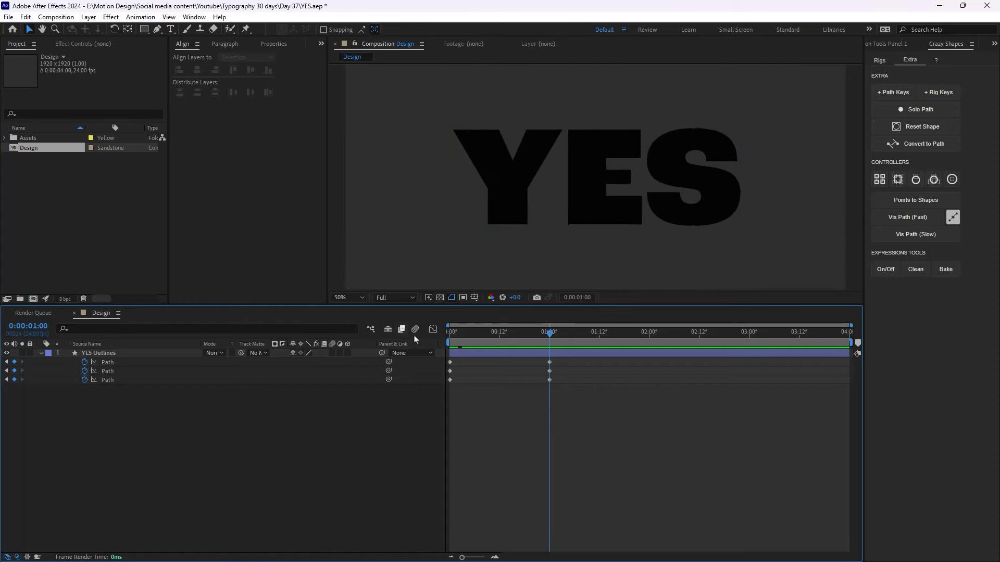
click(549, 364)
key(comma)
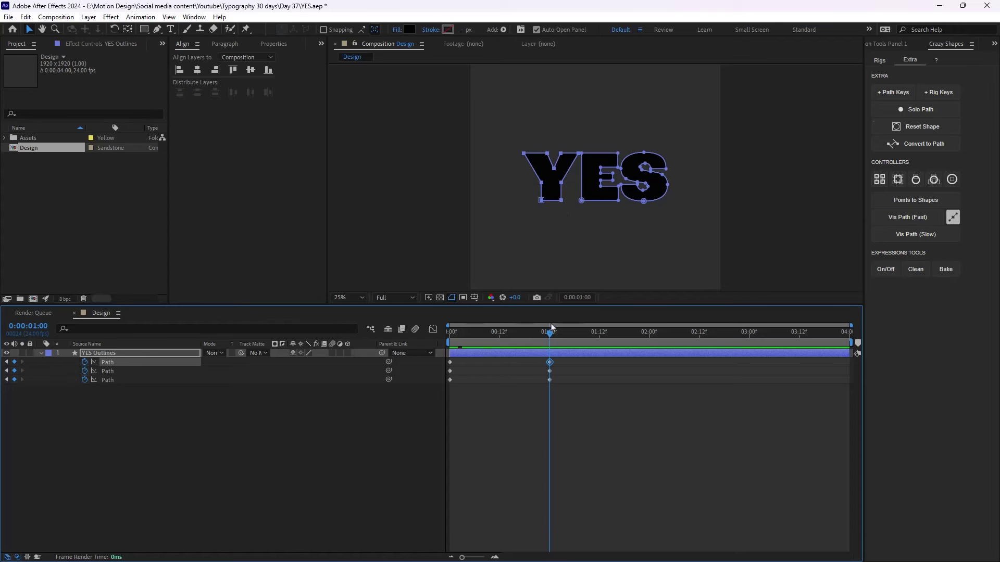
key(shift+Left)
key(shift+Left)
key(shift+Left)
key(shift+Left)
key(shift+Left)
key(shift+Left)
key(shift+Left)
key(shift+Left)
key(shift+Left)
key(shift+Left)
key(shift+Left)
key(shift+Left)
key(shift+Left)
key(shift+Left)
key(shift+Left)
key(shift+Left)
key(shift+Left)
key(shift+Left)
key(shift+Left)
key(shift+Left)
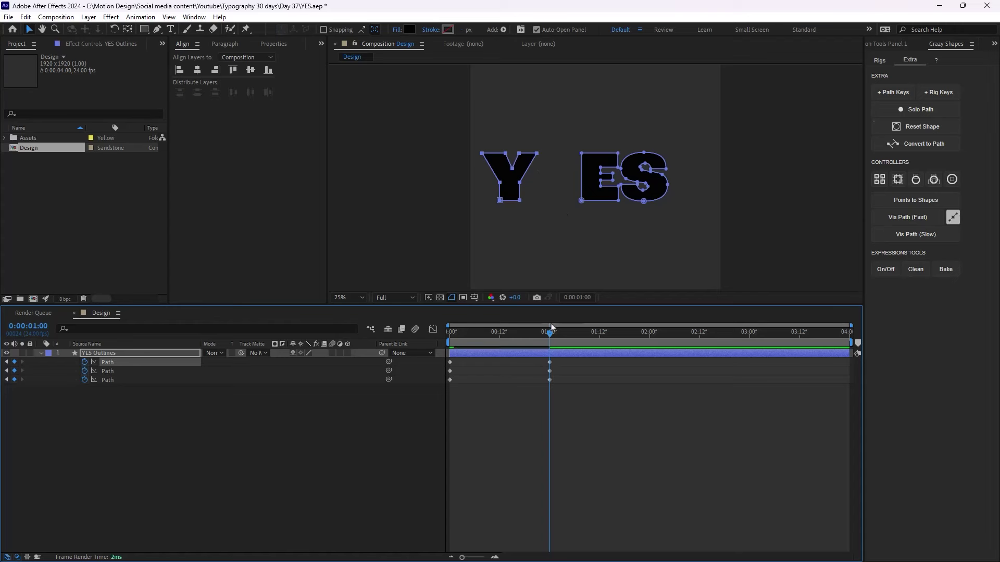
Step: Move the S's path at the 0:00:01:00 keyframe right, close to the composition's right edge
click(109, 382)
click(562, 396)
click(549, 379)
key(shift+Right)
key(shift+Right)
key(shift+Right)
key(shift+Right)
key(shift+Right)
key(shift+Right)
key(shift+Right)
key(shift+Right)
key(shift+Right)
key(shift+Right)
key(shift+Right)
key(shift+Right)
key(shift+Right)
key(shift+Right)
key(shift+Right)
key(shift+Right)
key(shift+Right)
key(shift+Right)
key(shift+Right)
key(shift+Right)
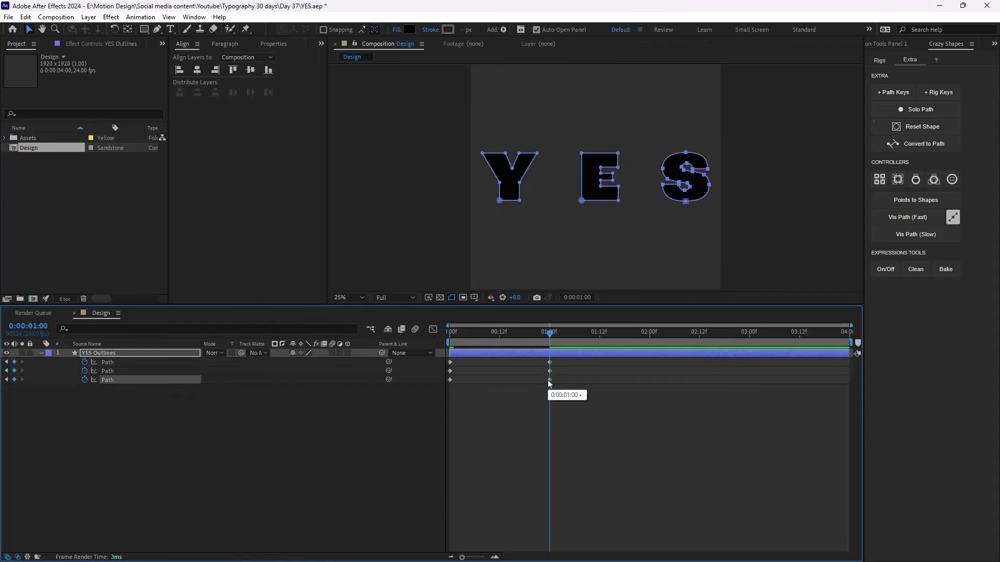
Step: Move the E's path at the 0:00:01:00 keyframe left until it sits right beside the Y
click(549, 371)
key(shift+Left)
key(shift+Left)
key(shift+Left)
key(shift+Left)
key(shift+Left)
key(shift+Left)
key(shift+Left)
key(shift+Left)
key(shift+Left)
key(shift+Left)
key(shift+Left)
key(shift+Left)
key(shift+Left)
key(shift+Left)
key(shift+Left)
key(shift+Left)
key(shift+Left)
key(shift+Left)
key(shift+Left)
key(shift+Left)
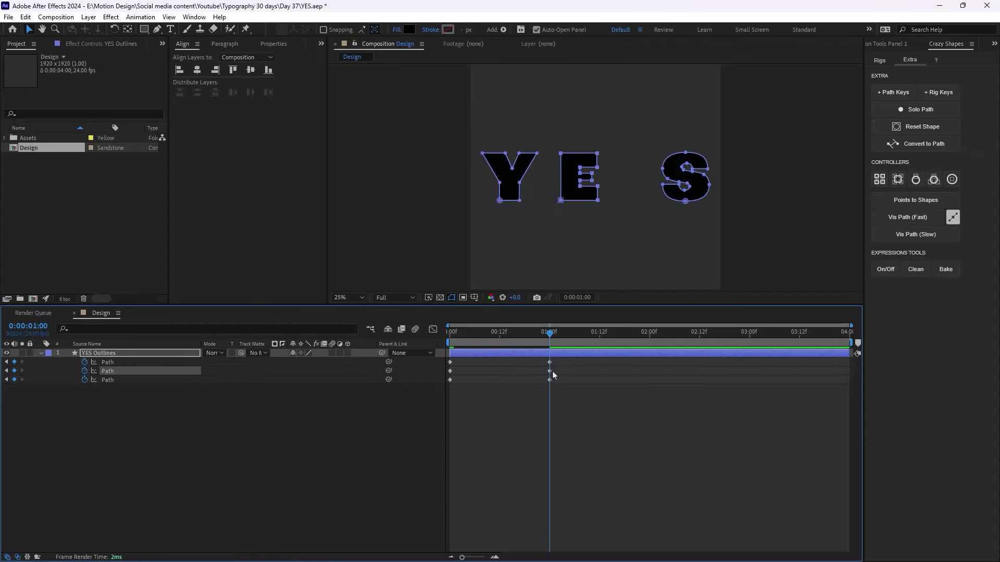
Step: Stretch the E's three arms rightward almost to the S by moving their end points, leaving the middle arm slightly shorter
scroll(587, 216, up, 1)
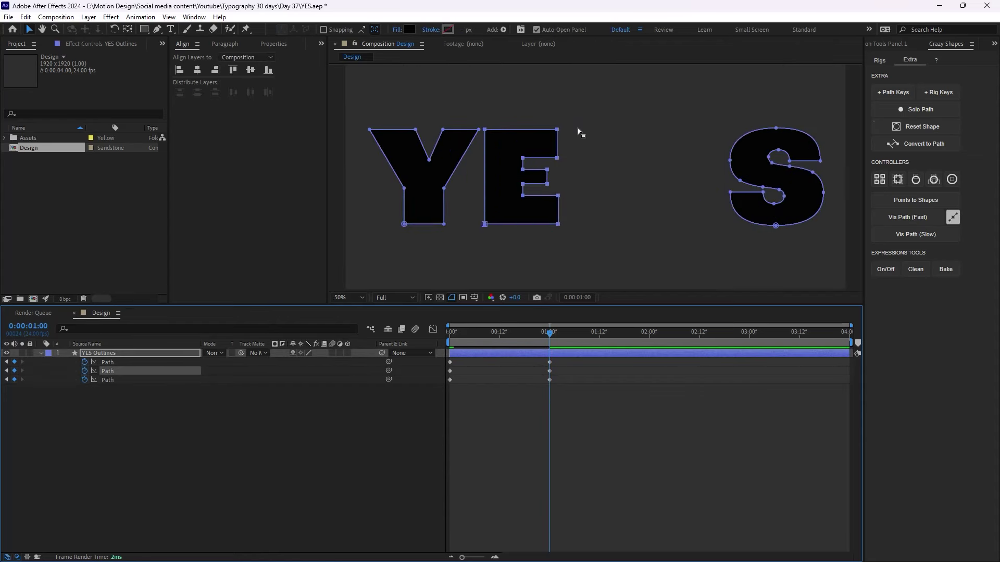
click(557, 158)
drag(559, 162, 717, 161)
click(547, 185)
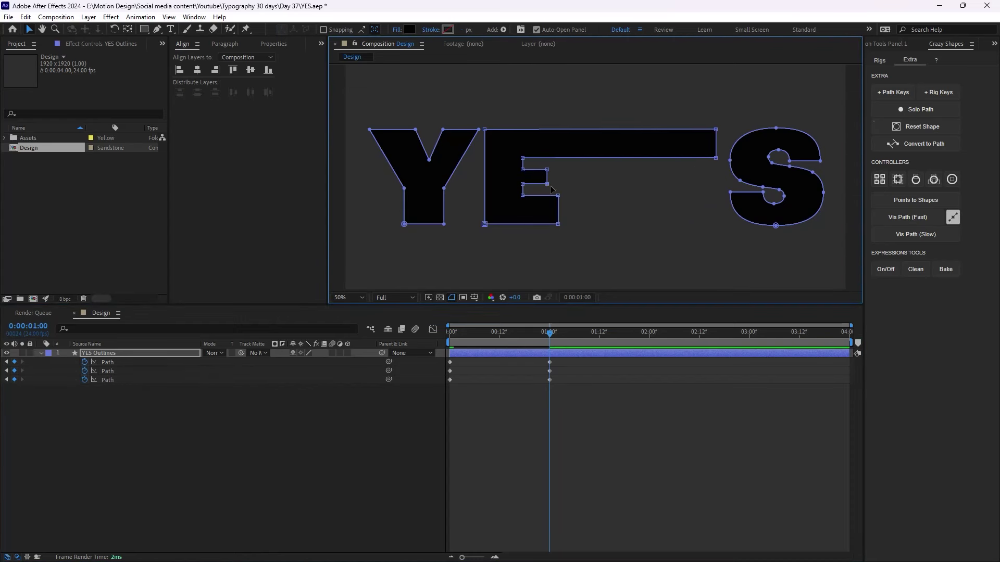
drag(547, 182, 705, 189)
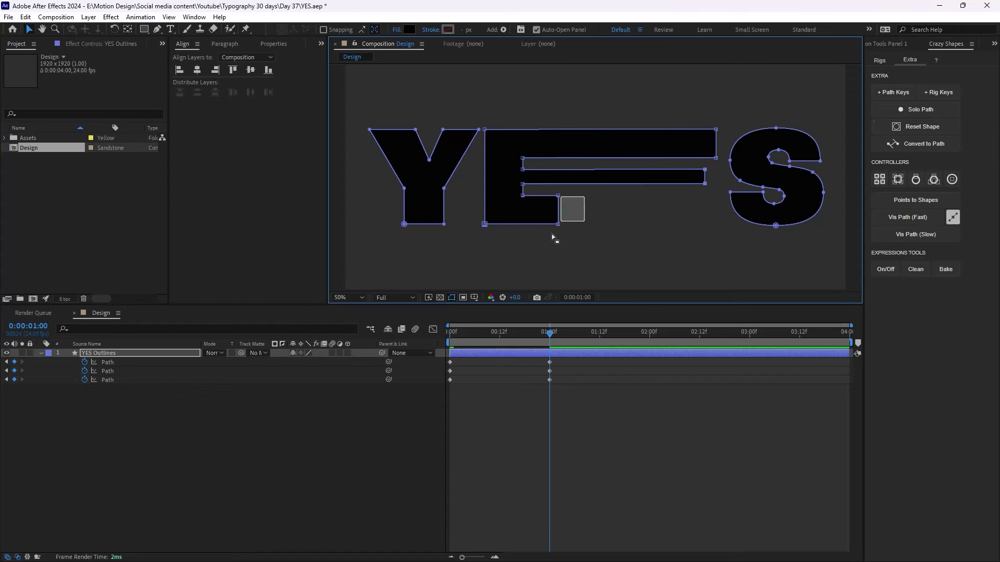
drag(557, 225, 650, 230)
key(ctrl+z)
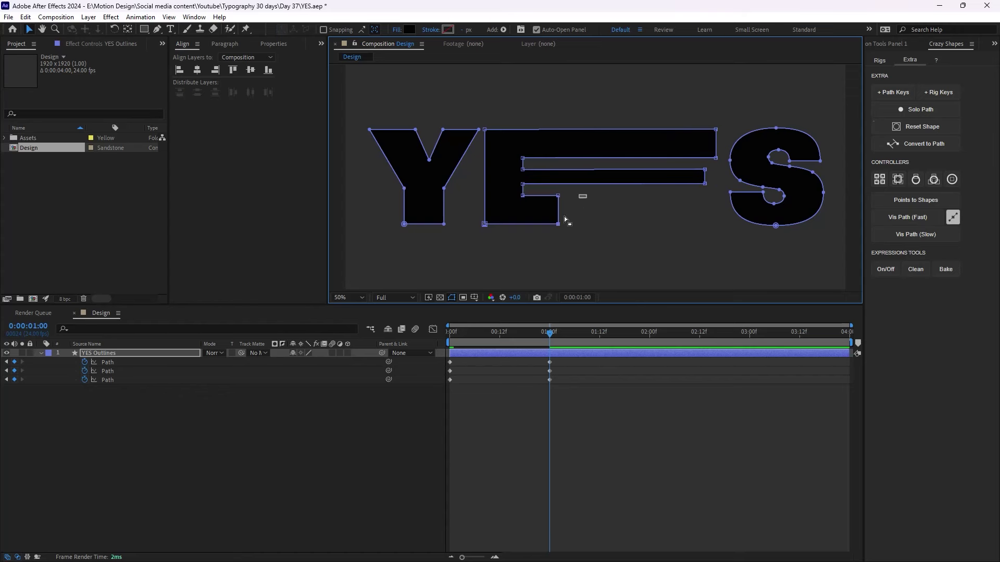
drag(556, 228, 718, 228)
scroll(680, 196, down, 4)
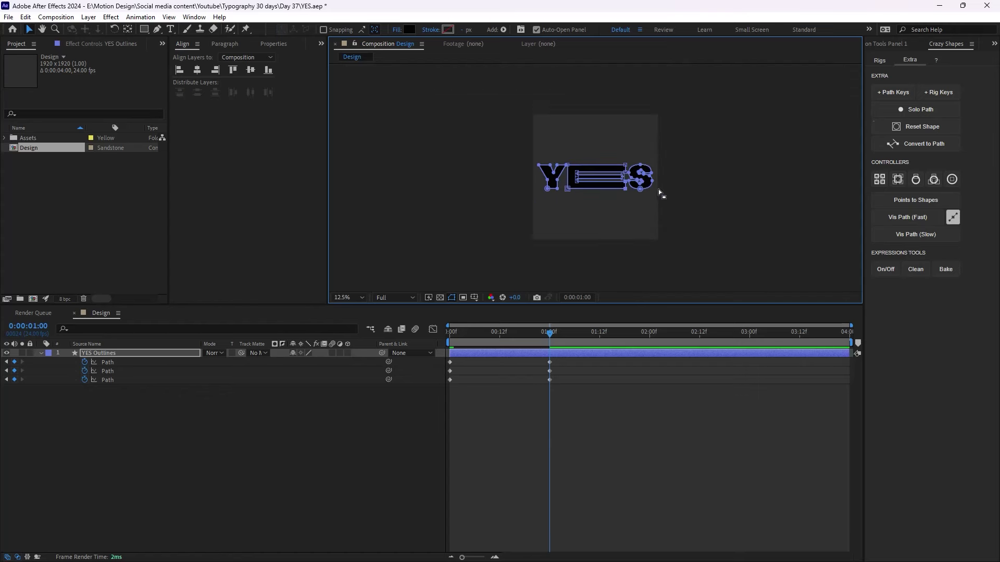
Step: Copy the three path keyframes from the start to 0:00:02:00 and preview the animation
click(367, 415)
drag(551, 347, 650, 367)
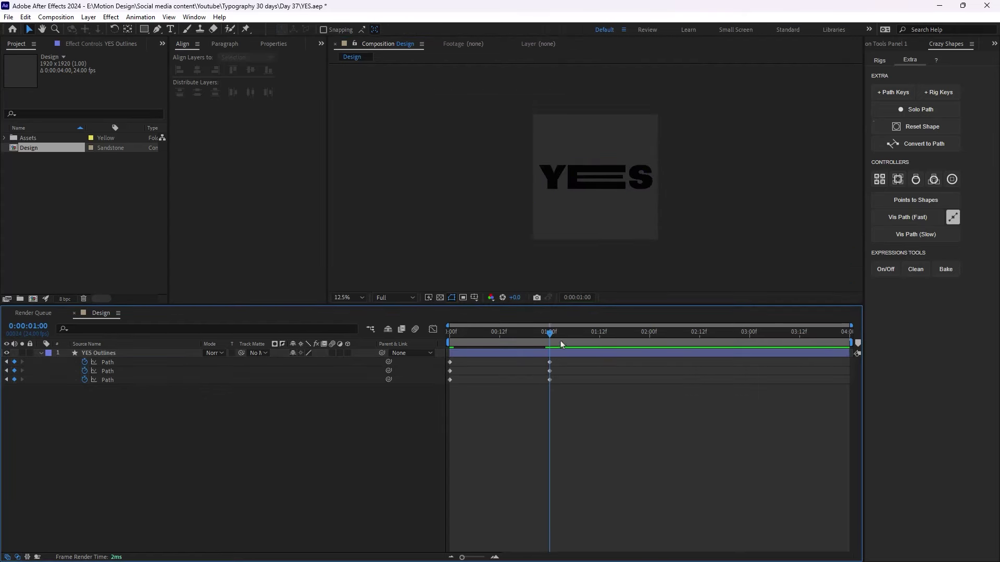
drag(550, 336, 649, 364)
drag(467, 359, 445, 386)
key(ctrl+c)
key(ctrl+v)
key(space)
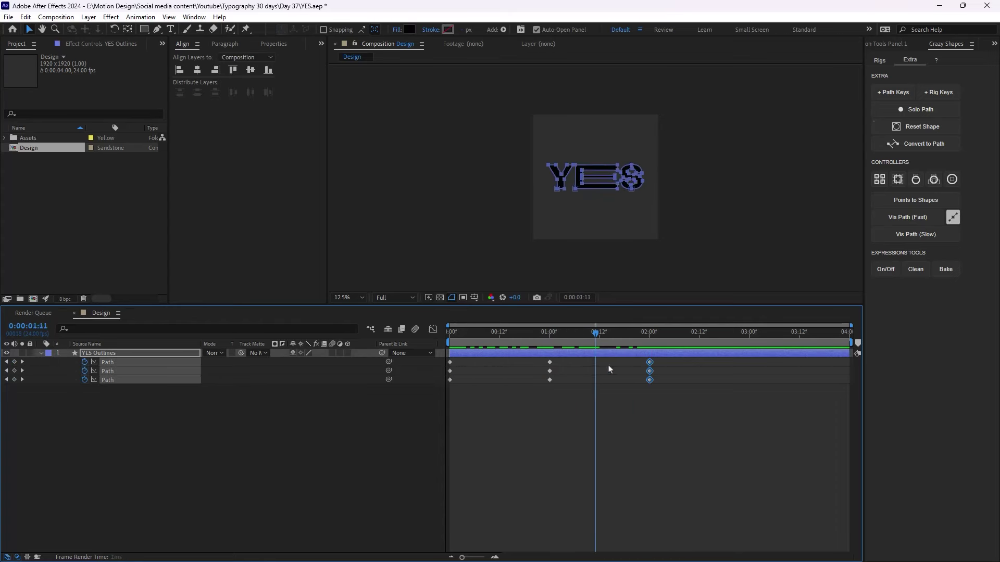
scroll(585, 219, up, 1)
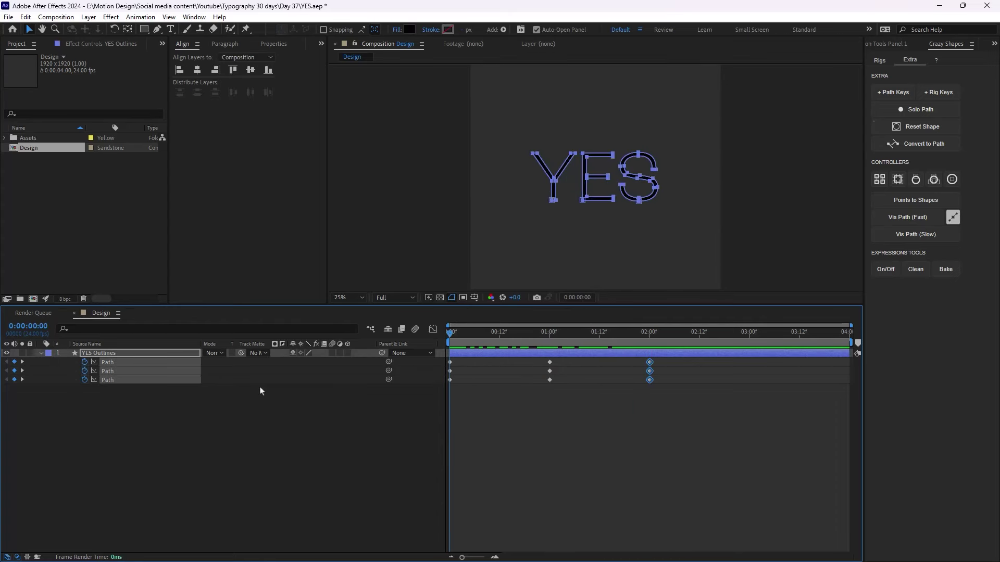
Step: Set the incoming and outgoing velocity influence of all nine path keyframes to 90% and preview the animation
click(169, 447)
drag(700, 414, 437, 346)
right_click(450, 380)
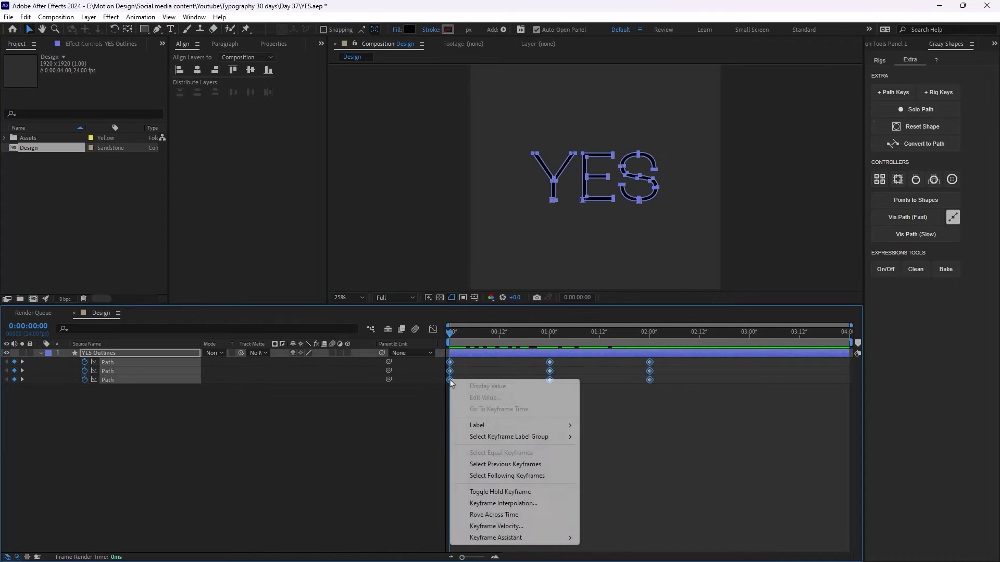
click(514, 527)
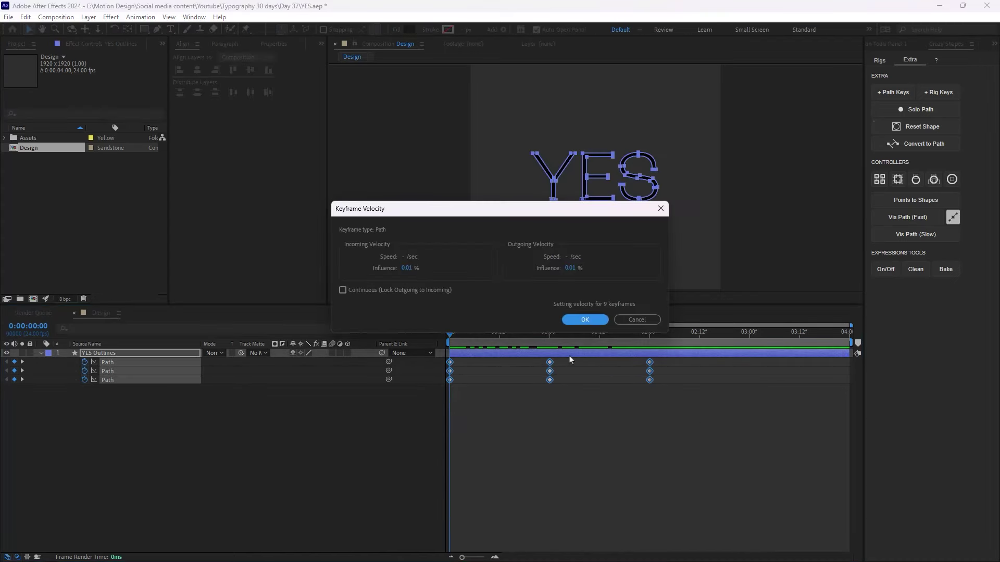
click(409, 268)
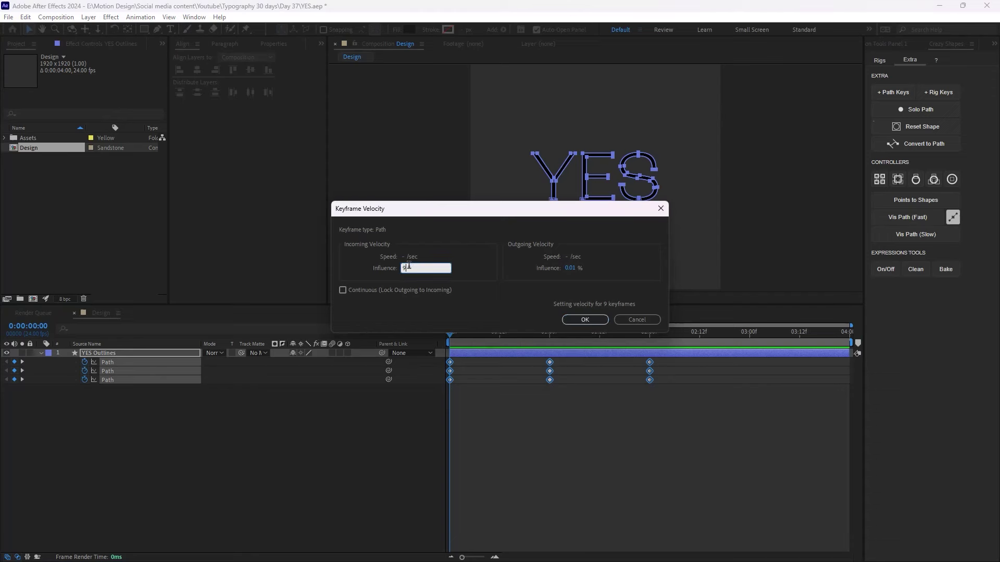
click(569, 268)
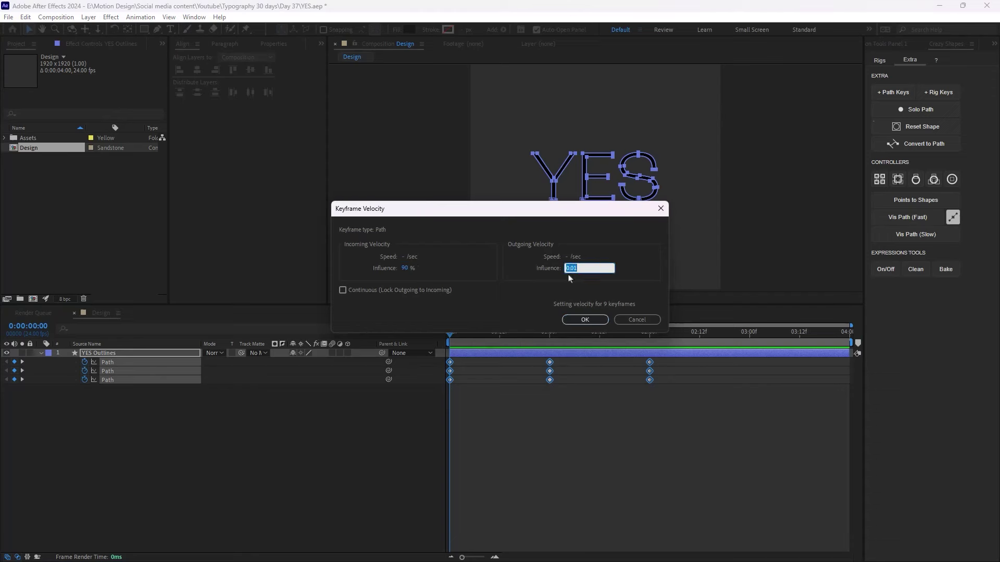
click(584, 320)
key(space)
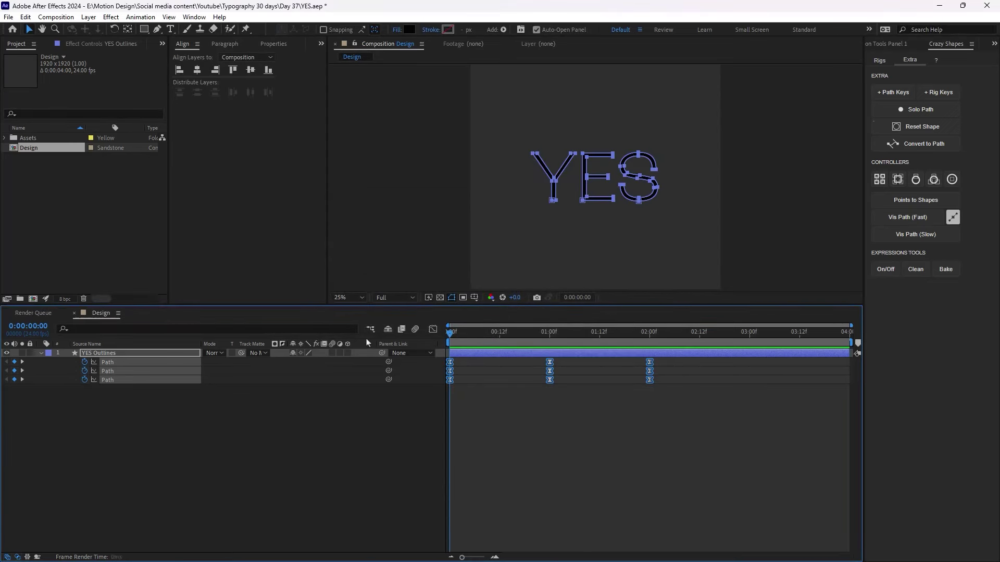
Step: Stagger the path keyframes by delaying the second path two frames and the third path four frames, and preview the result
click(511, 375)
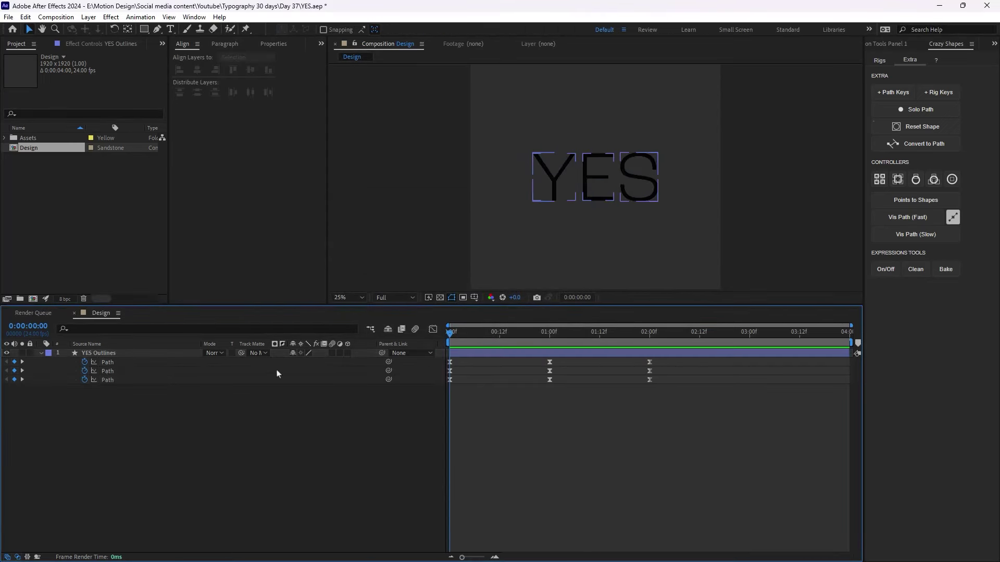
click(139, 372)
drag(451, 375, 466, 387)
shift+click(138, 382)
click(138, 383)
key(space)
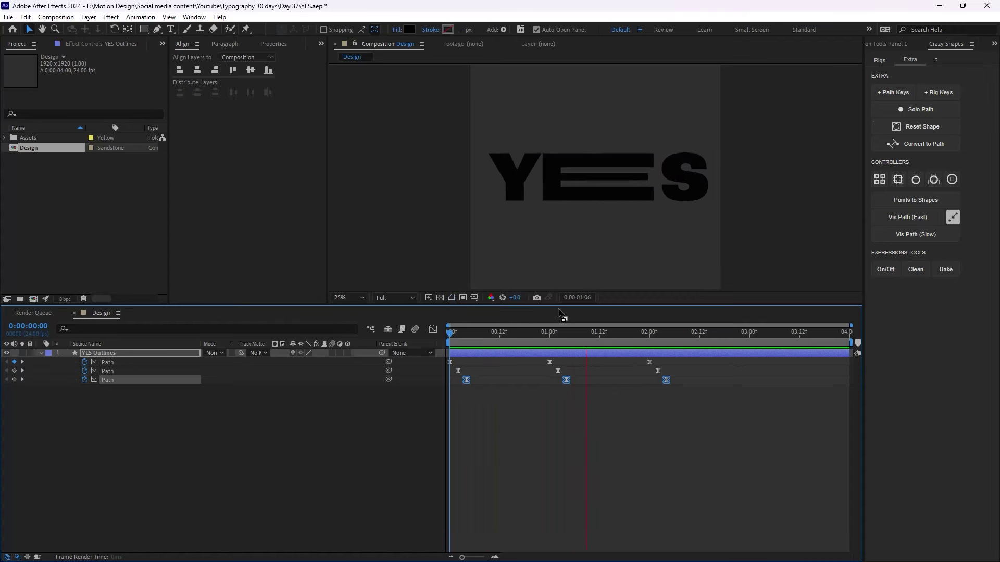
key(space)
scroll(596, 236, down, 1)
key(Home)
click(327, 463)
scroll(566, 223, up, 1)
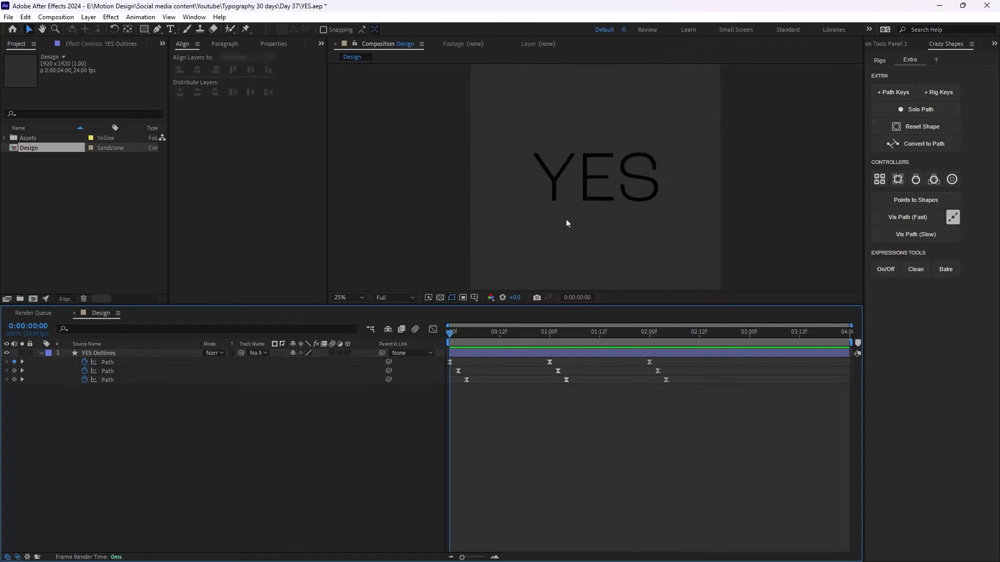
Step: Add Texturelabs_Film_184L.jpg above the YES Outlines layer and scale it to 67%
key(ctrl+a)
click(41, 353)
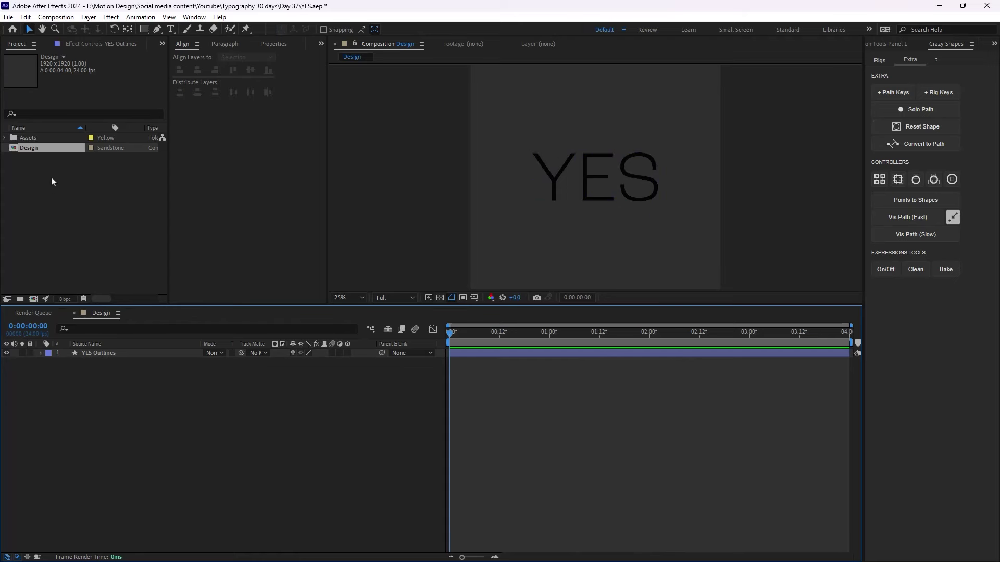
click(4, 138)
click(75, 188)
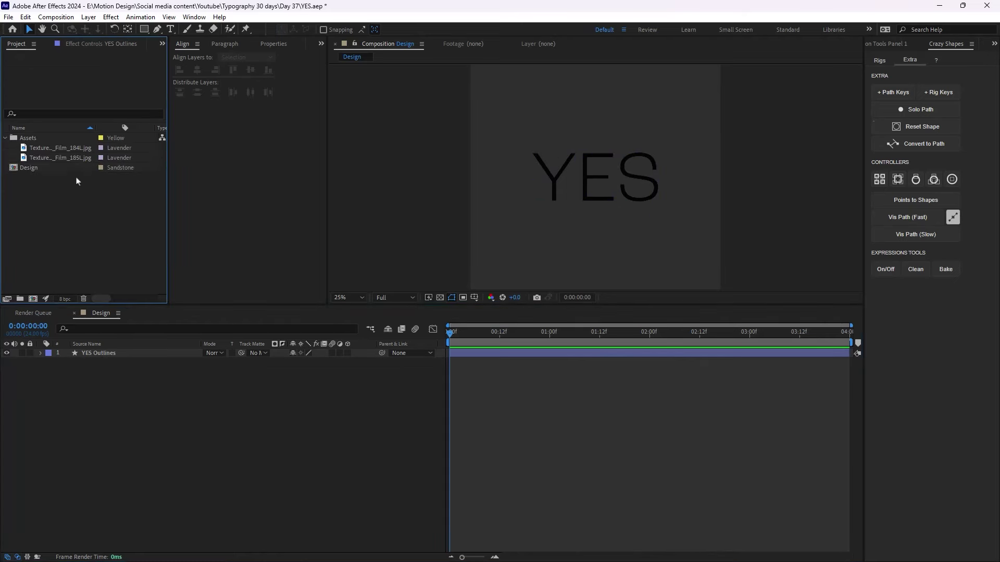
click(74, 149)
drag(69, 151, 107, 351)
key(comma)
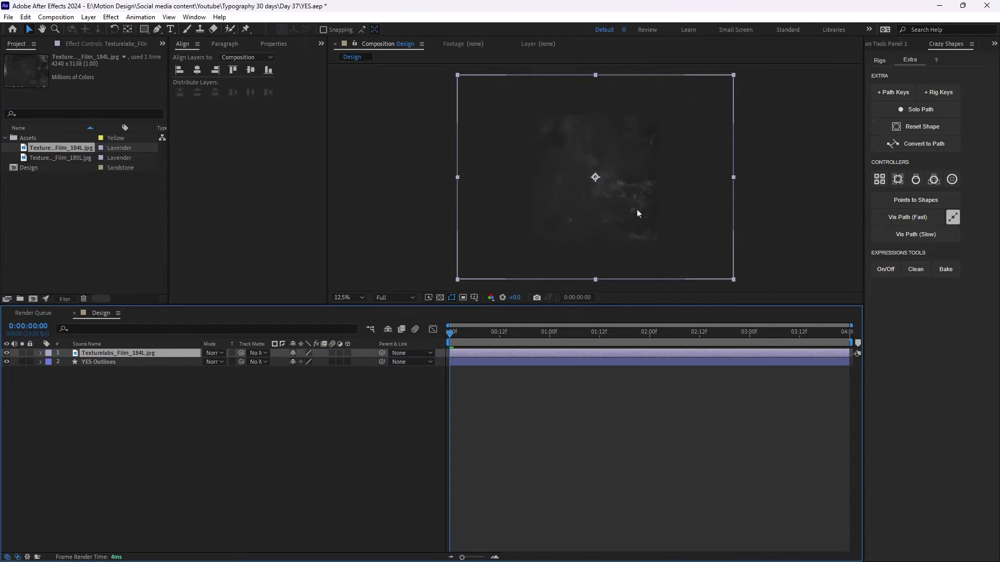
key(s)
drag(305, 362, 289, 362)
click(58, 378)
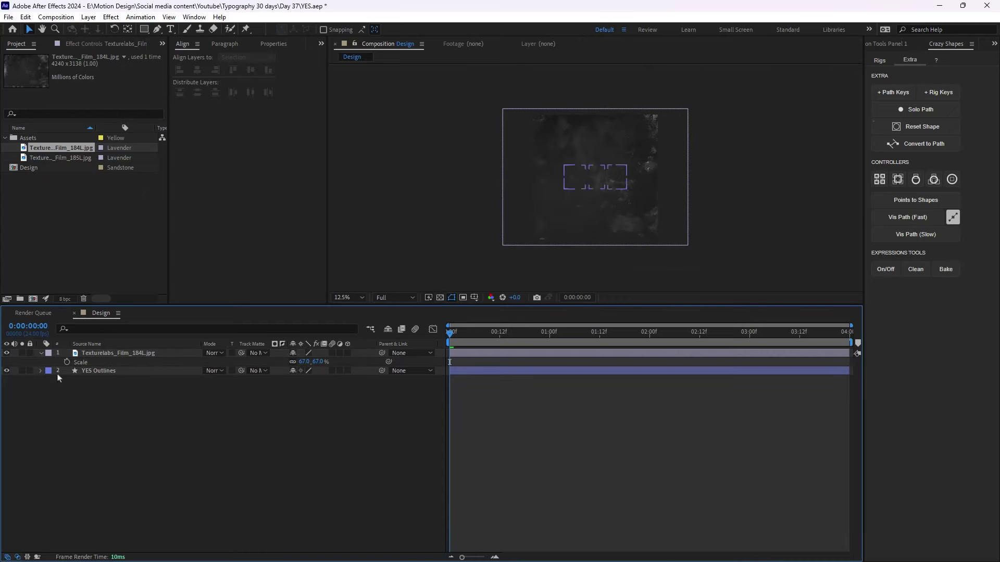
Step: Hide the texture layer and apply the Time Displacement effect to the YES Outlines layer
click(6, 353)
click(122, 371)
key(ctrl+space)
text(time)
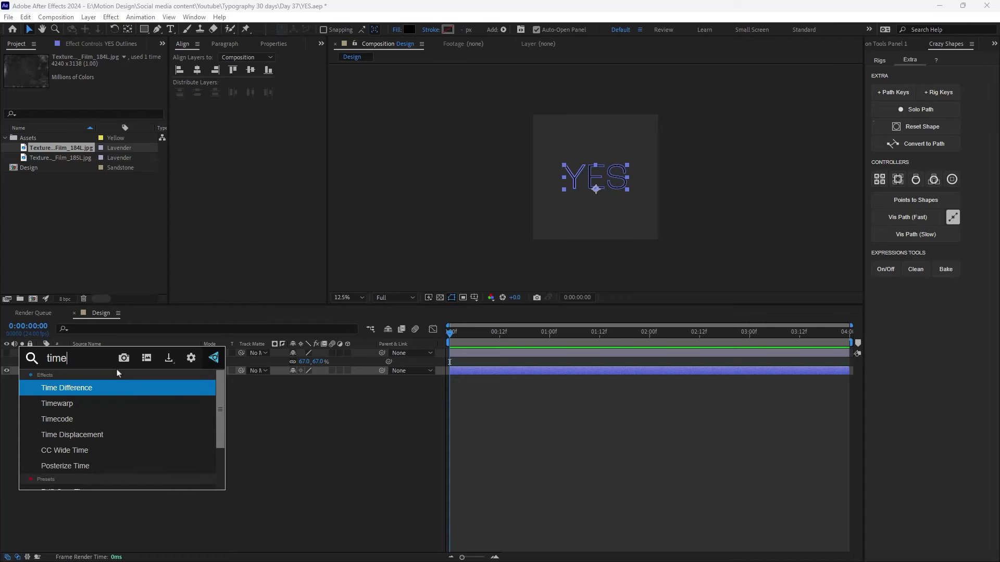
click(109, 435)
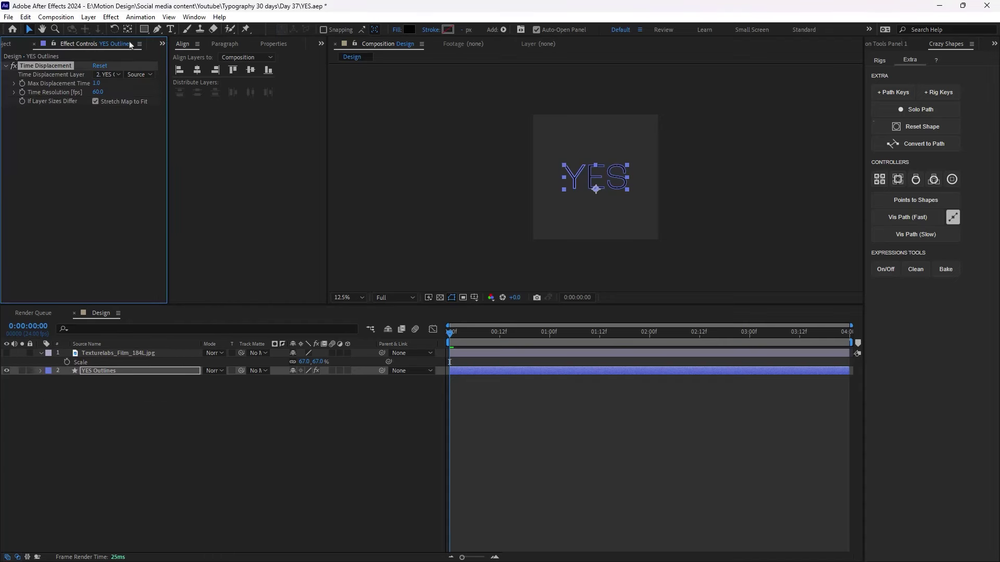
Step: Use Texturelabs_Film_184L.jpg as the time displacement layer, with Effects & Masks as its source
click(108, 75)
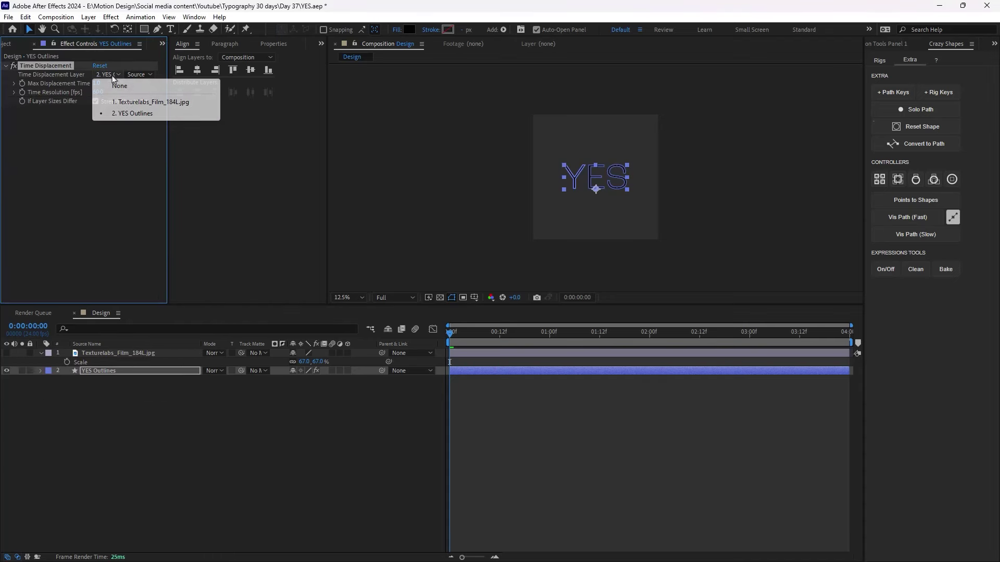
click(139, 103)
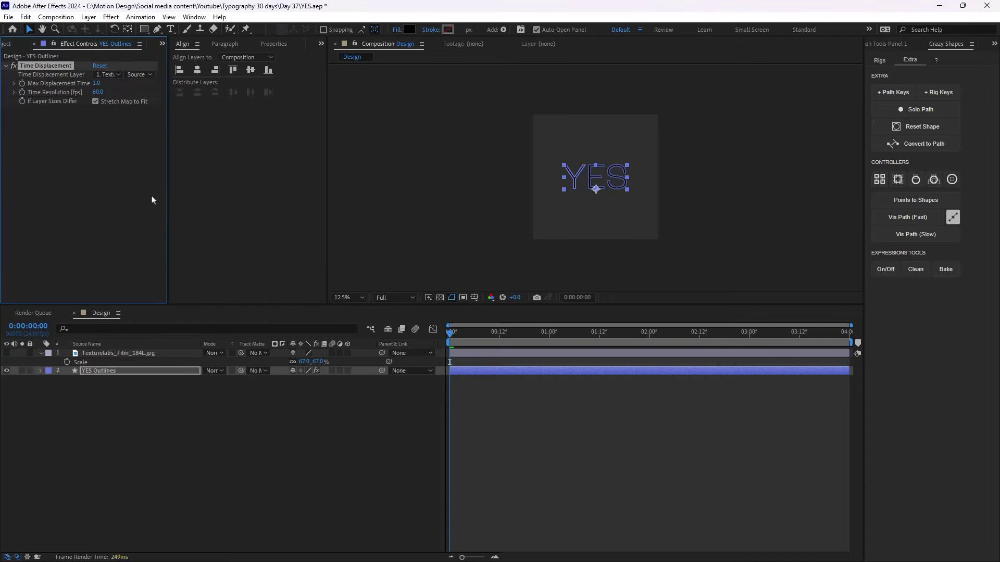
click(138, 75)
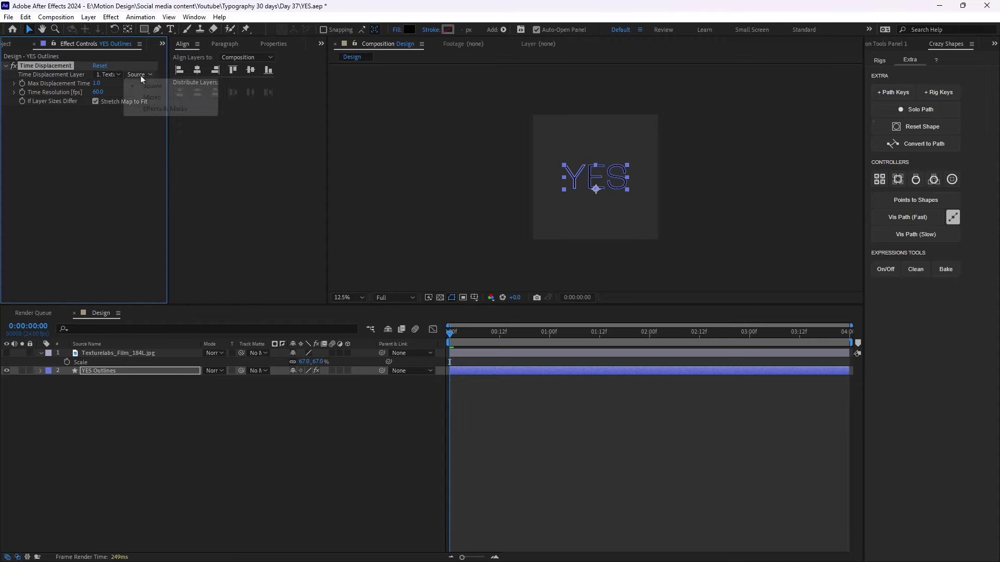
click(151, 109)
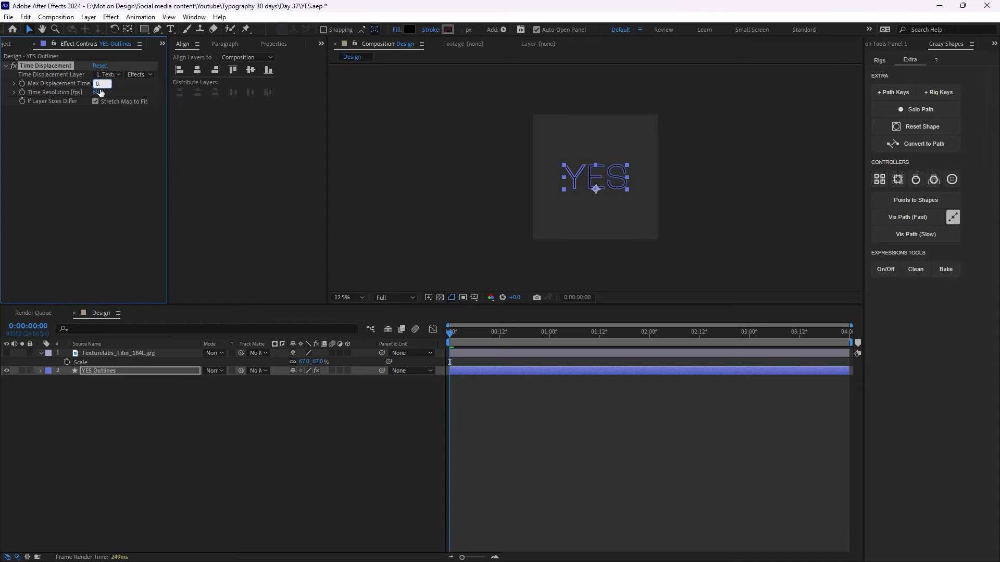
Step: Set Max Displacement Time to 0.7 and Time Resolution to 250 fps, and preview the displaced animation
click(99, 93)
click(99, 92)
key(Return)
click(606, 211)
key(space)
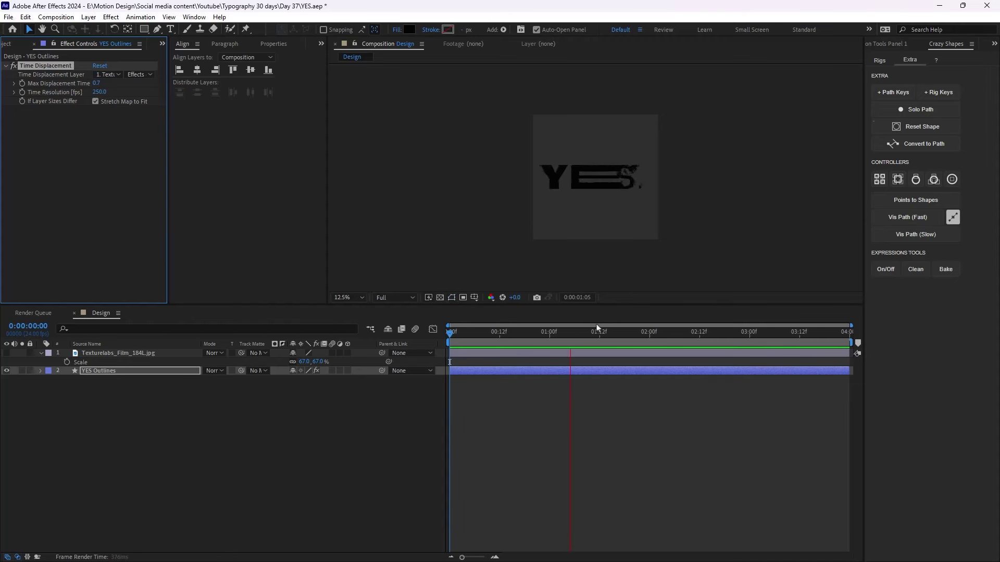
key(space)
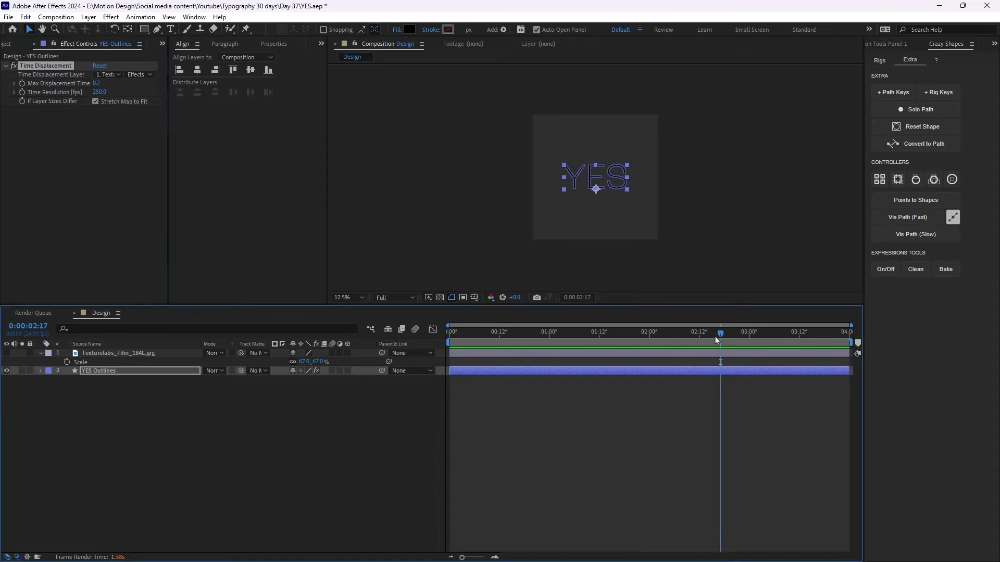
Step: Duplicate the YES Outlines layer, place the copy beneath the original and rename it Echo
click(96, 401)
click(99, 371)
key(ctrl+d)
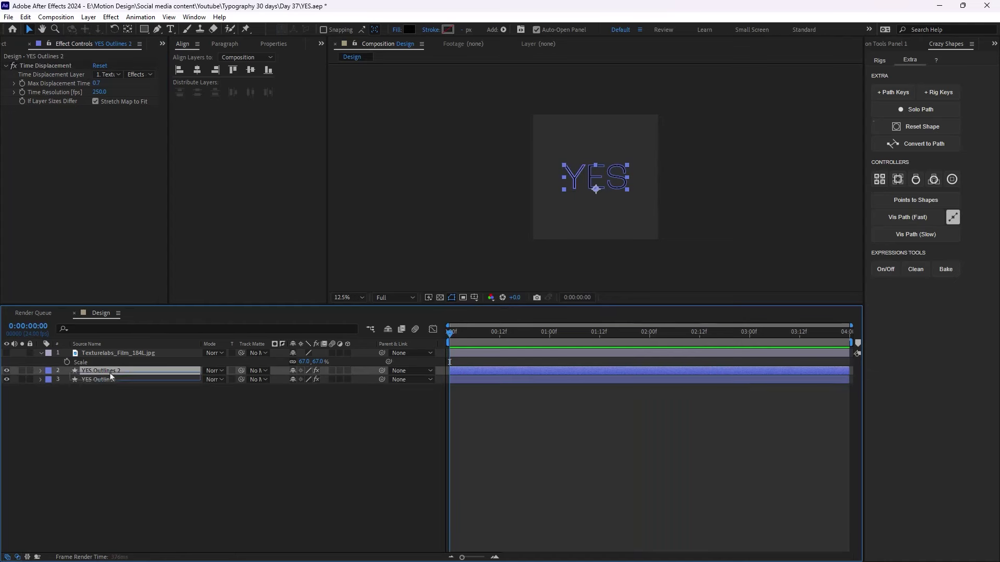
key(Return)
text(Echo)
key(Return)
Step: Apply the Echo effect to the Echo layer
key(ctrl+space)
text(Echo)
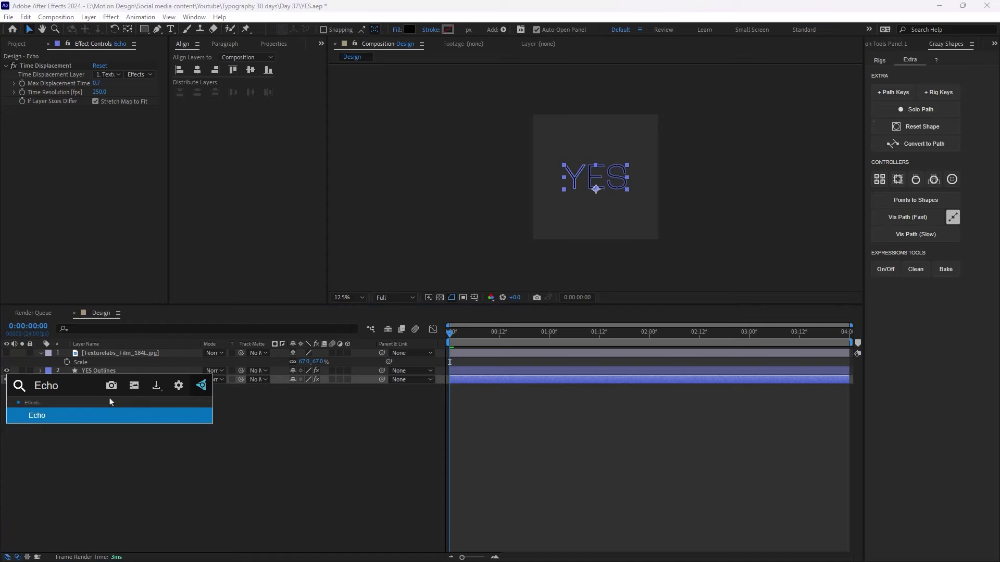
key(Return)
scroll(578, 221, up, 1)
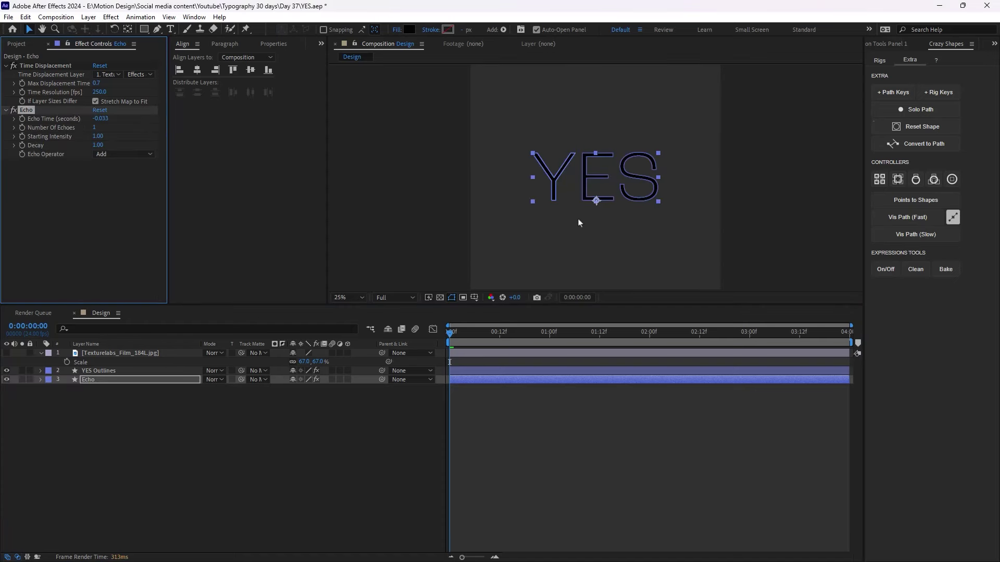
Step: Set Number Of Echoes to 15 and check the trail at 0:00:01:10
drag(99, 127, 103, 127)
click(99, 128)
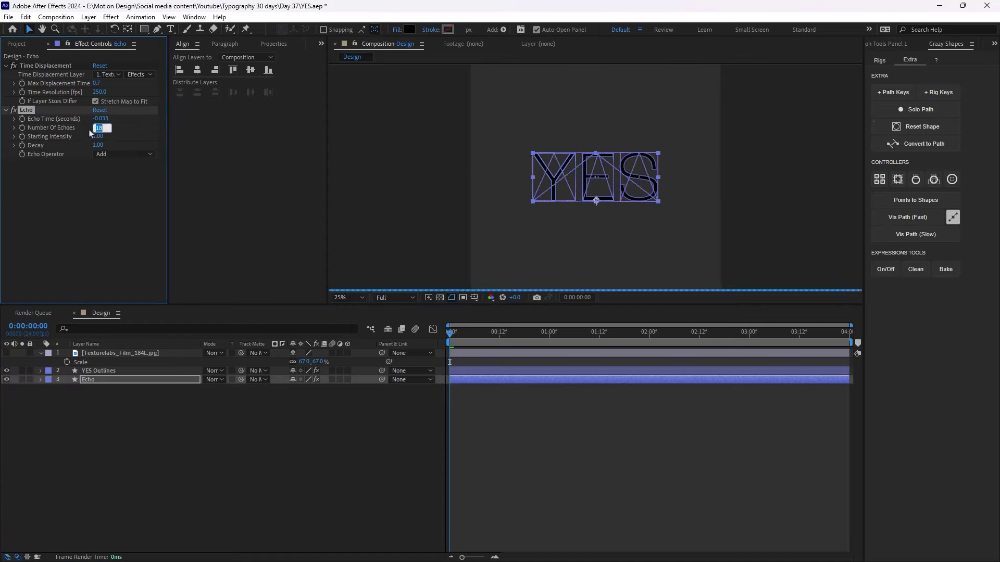
text(15)
key(Return)
drag(450, 333, 593, 355)
key(Page_Up)
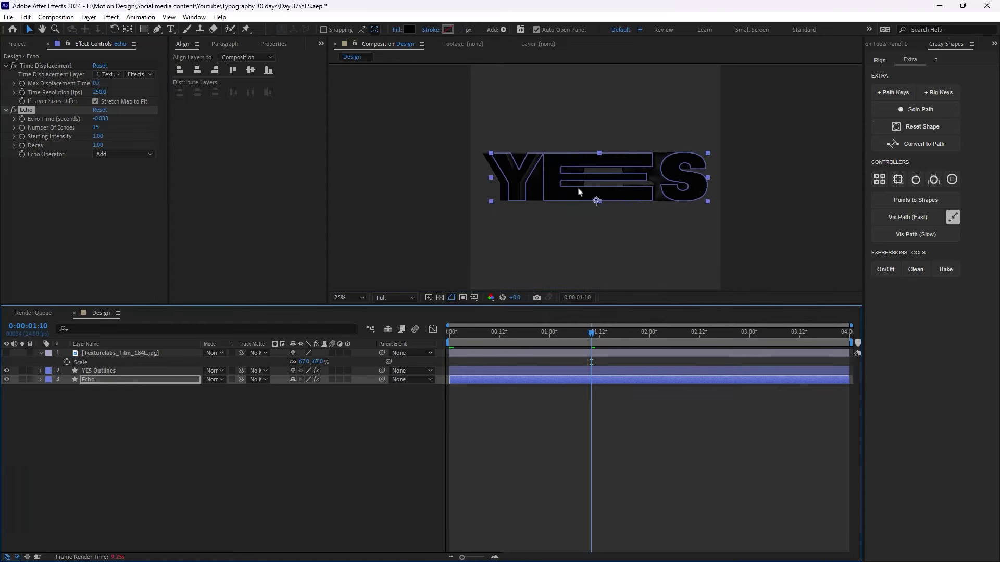
Step: Set the Echo effect's Echo Time to -0.010 seconds and its Decay to 0.70
click(101, 119)
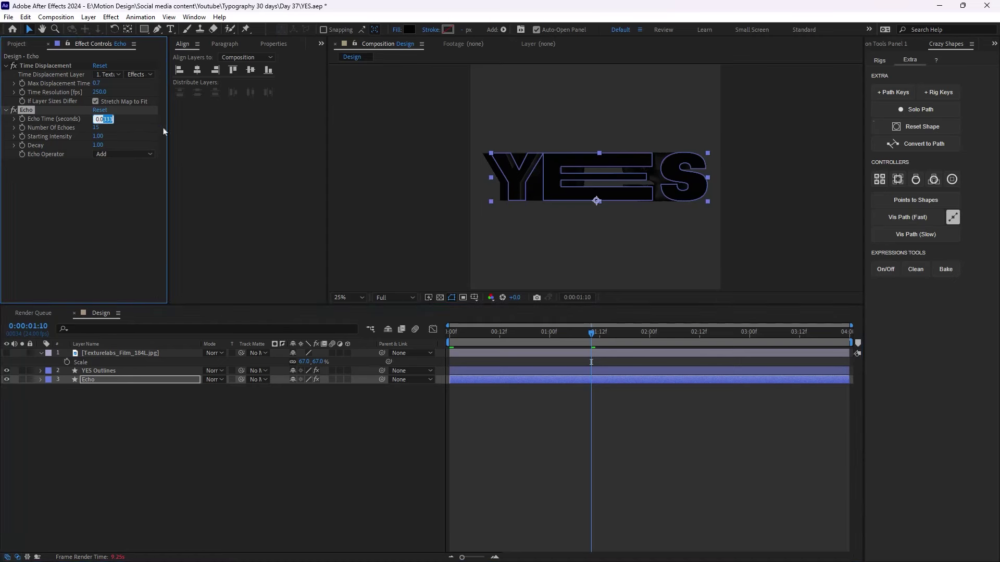
key(Return)
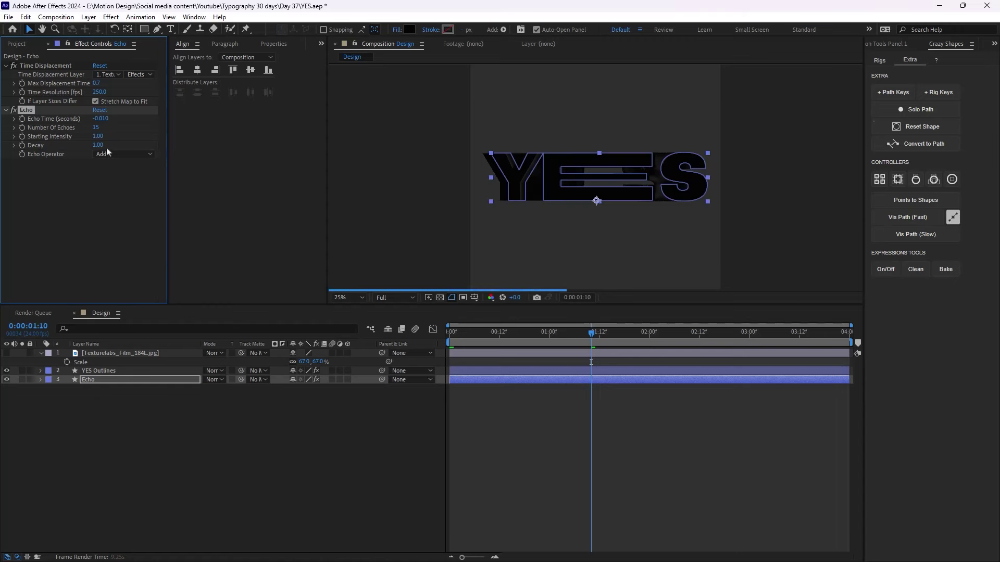
key(Return)
drag(103, 149, 89, 145)
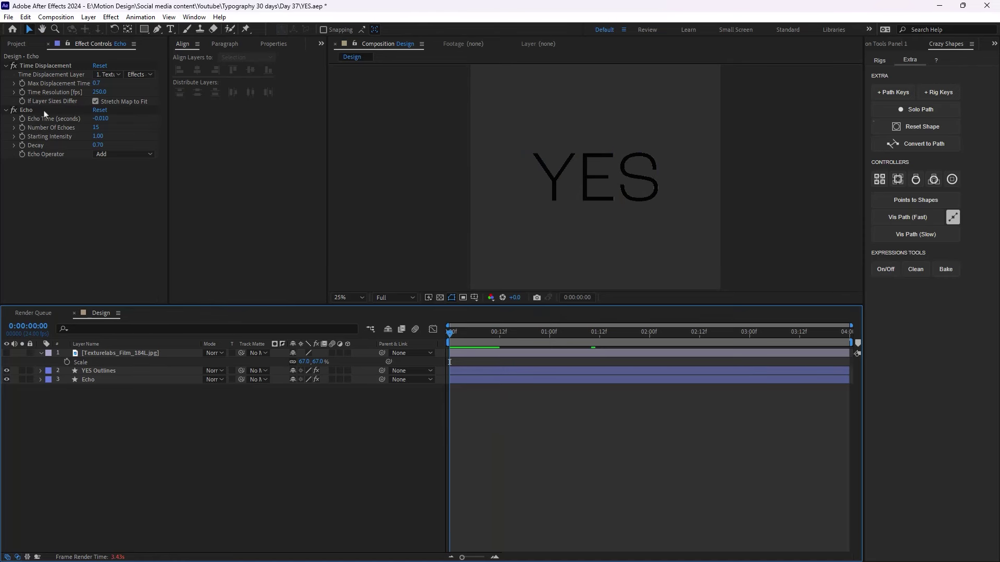
Step: Add Texturelabs_Film_185L.jpg to the composition as the top layer
click(17, 45)
drag(60, 158, 112, 358)
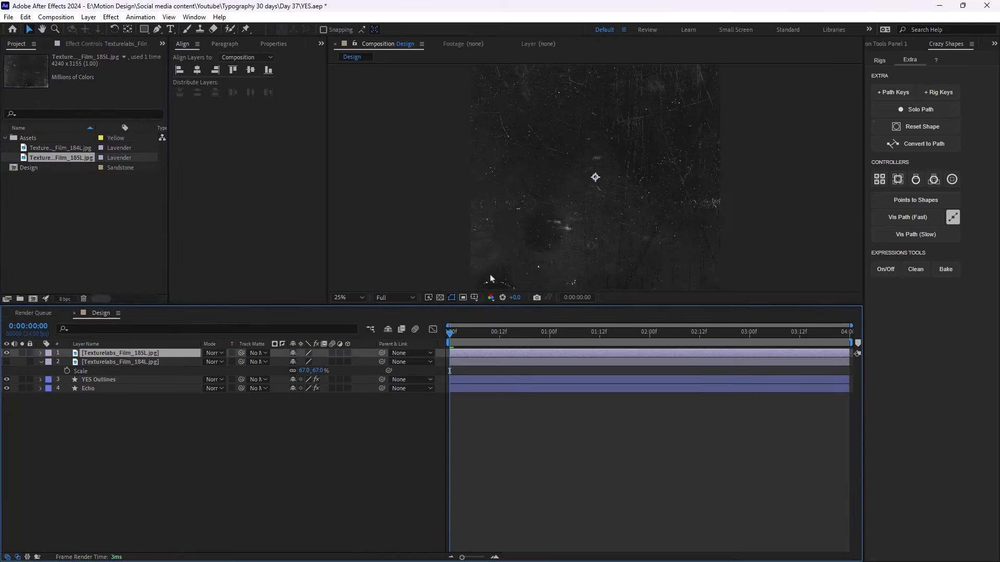
key(comma)
Step: Keyframe the top texture's Position at the start and move it down to 960, 1254 at 0:00:00:03
key(p)
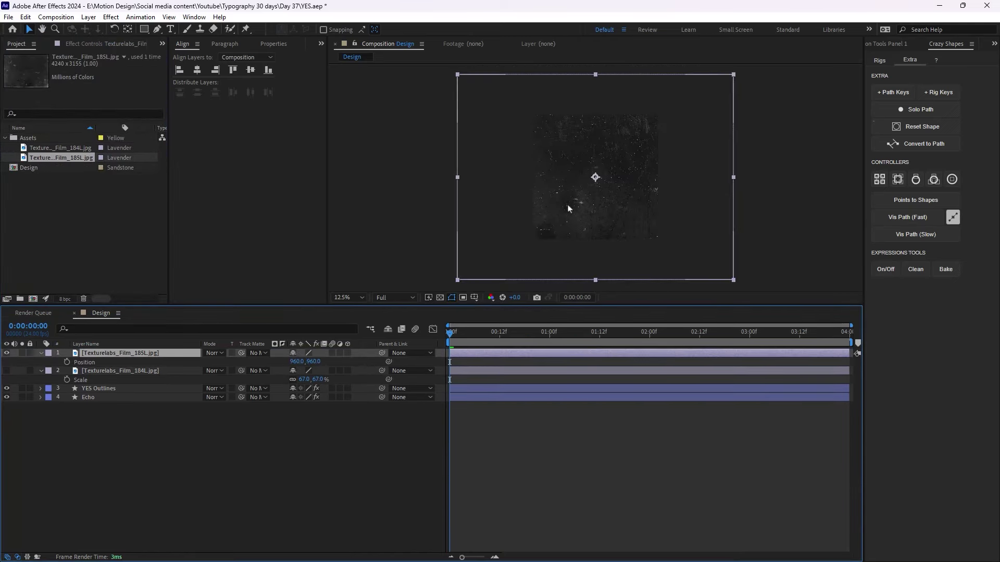
click(67, 362)
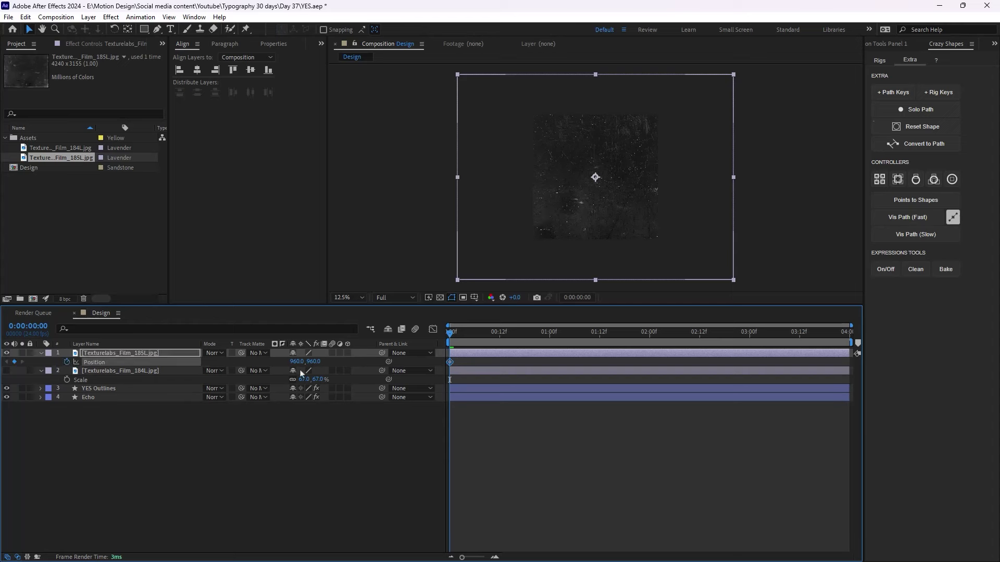
key(Page_Down)
key(Page_Down)
key(Page_Down)
drag(309, 365, 450, 379)
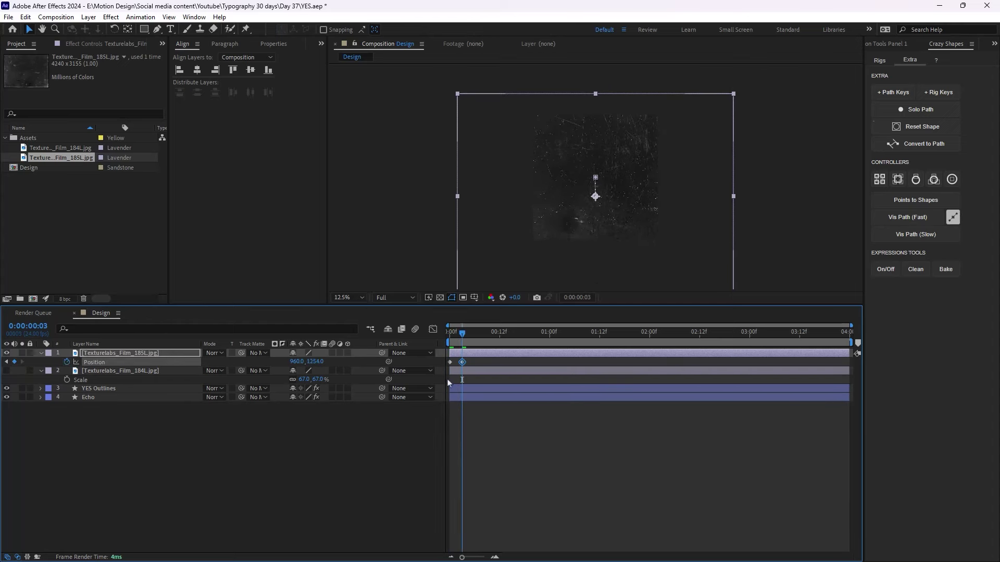
Step: Copy the texture's starting Position keyframe to 0:00:00:06 and set that keyframe to 960, 558
key(Page_Down)
key(Page_Down)
key(Page_Down)
click(451, 362)
key(ctrl+c)
key(ctrl+v)
drag(315, 366, 121, 347)
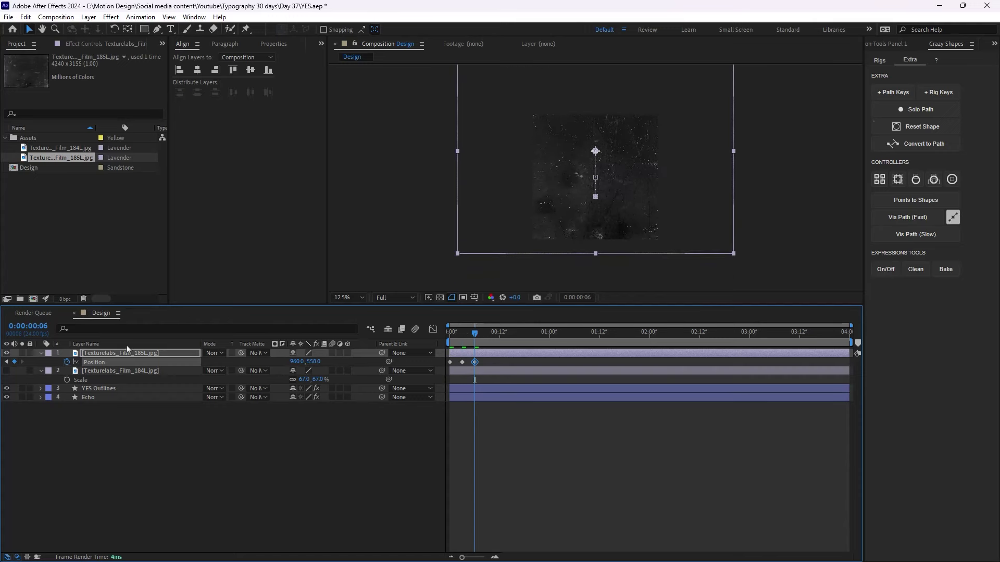
Step: Paste the texture's starting Position keyframe at 0:00:00:09
key(Page_Down)
key(Page_Down)
key(Page_Down)
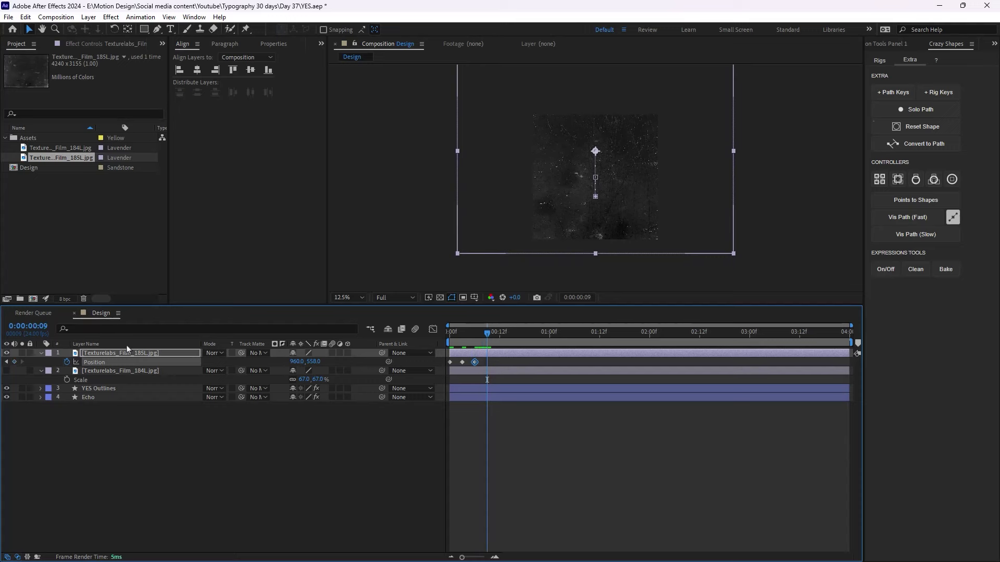
key(ctrl+v)
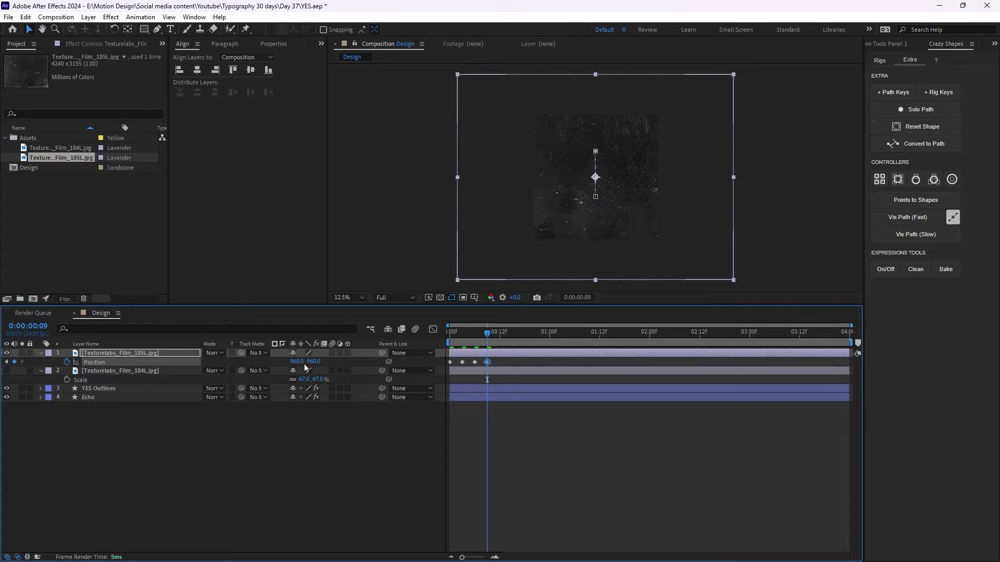
Step: Set the top texture's 0:00:00:09 Position keyframe to 1336, 960 and add a keyframe at 0:00:00:12 that shifts the texture left of centre
drag(301, 361, 500, 370)
key(Page_Down)
key(Page_Down)
key(Page_Down)
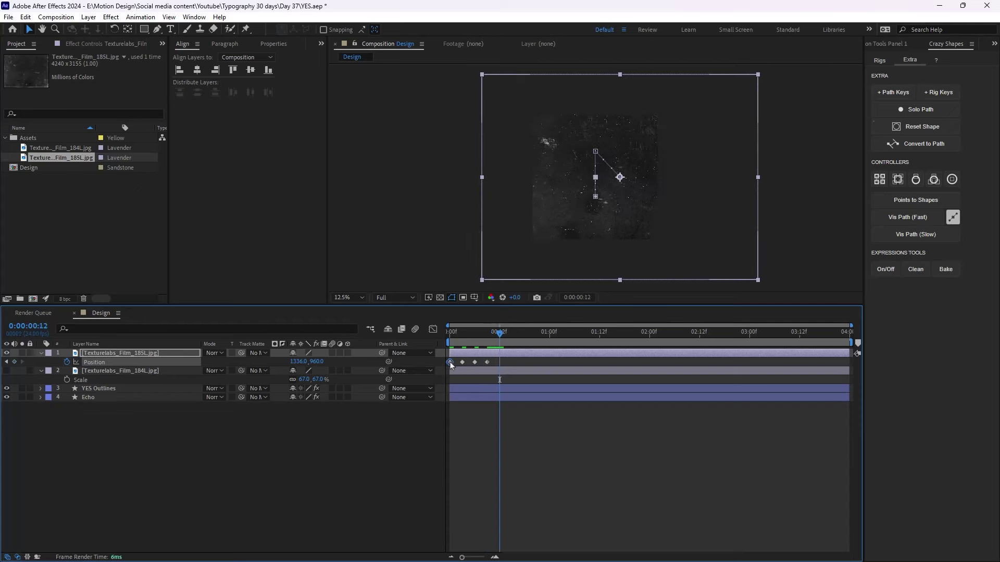
key(ctrl+v)
drag(230, 365, 110, 364)
drag(499, 332, 384, 341)
key(space)
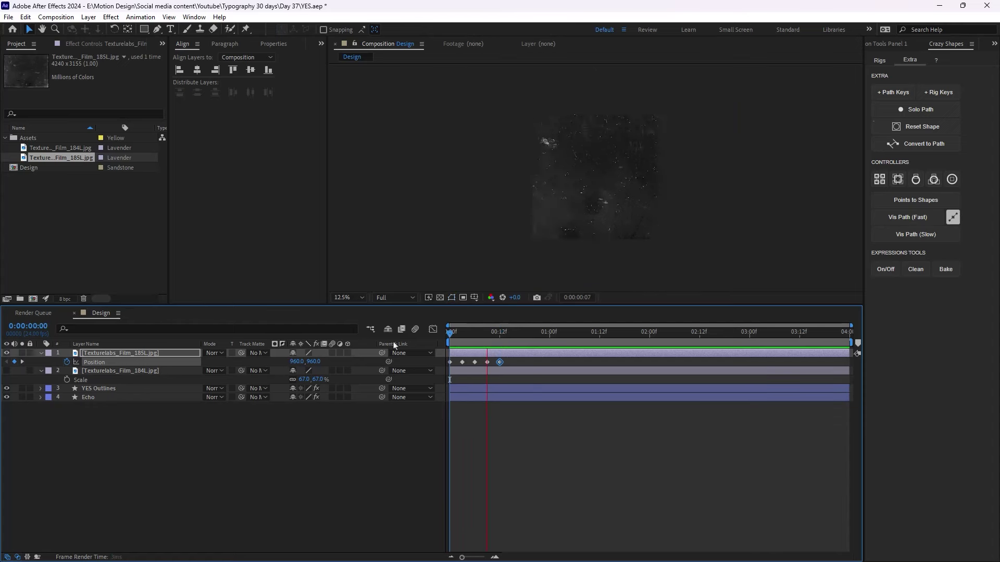
key(space)
Step: Convert all of the top texture's Position keyframes to hold keyframes
drag(531, 335, 448, 336)
drag(516, 374, 431, 362)
right_click(450, 362)
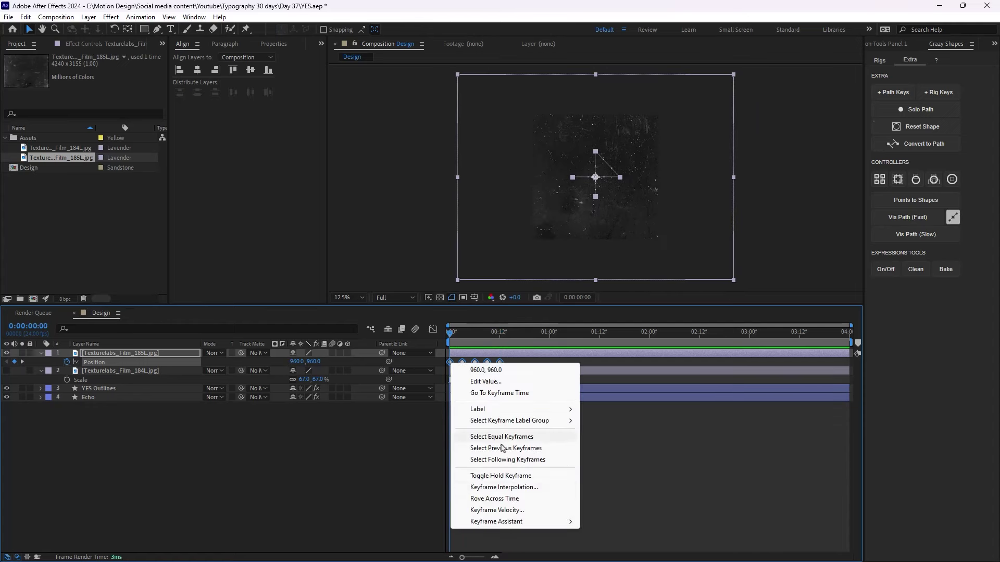
click(503, 476)
Step: Add a loopOut() expression to the top texture's Position and preview the looping motion
alt+click(67, 363)
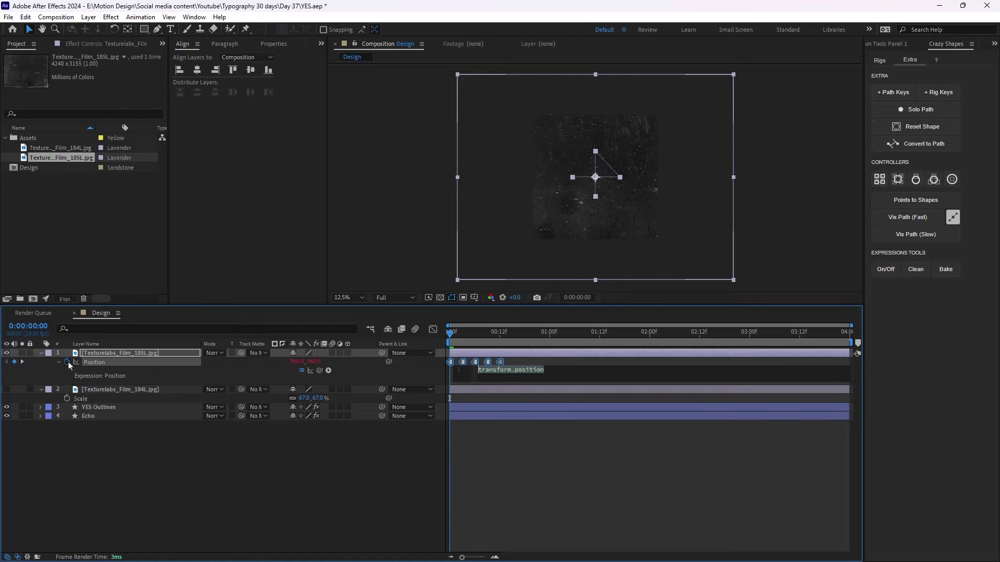
text(loop)
key(Down)
key(Down)
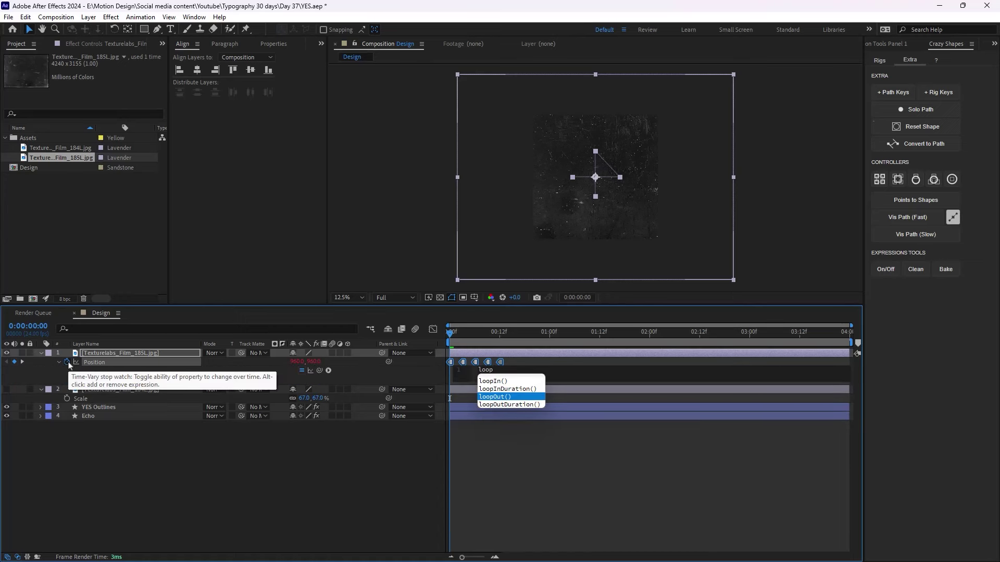
key(Return)
click(254, 473)
key(space)
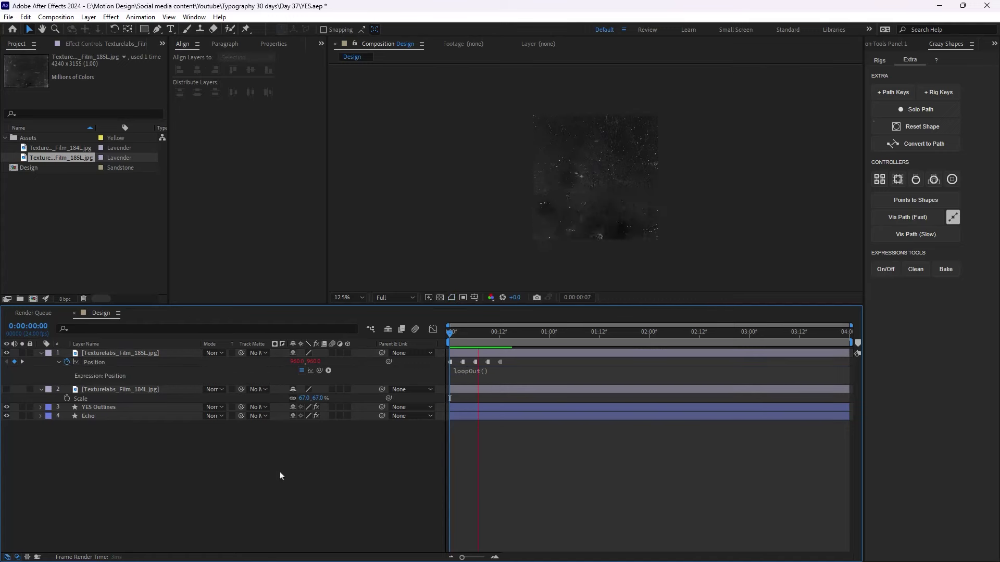
Step: Use the YES Outlines layer as the track matte for the Texturelabs_Film_185L.jpg layer
click(242, 353)
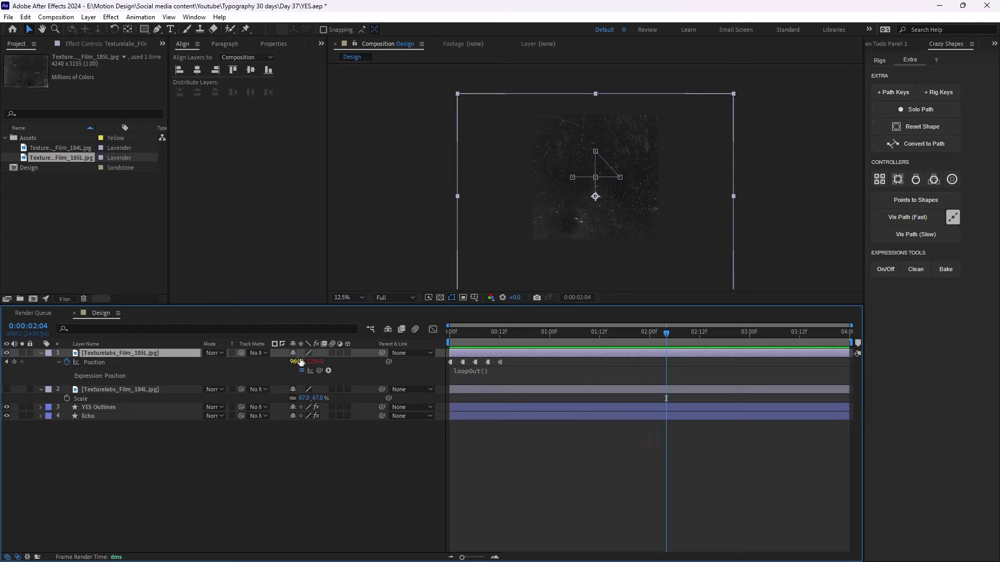
drag(241, 353, 137, 414)
click(134, 411)
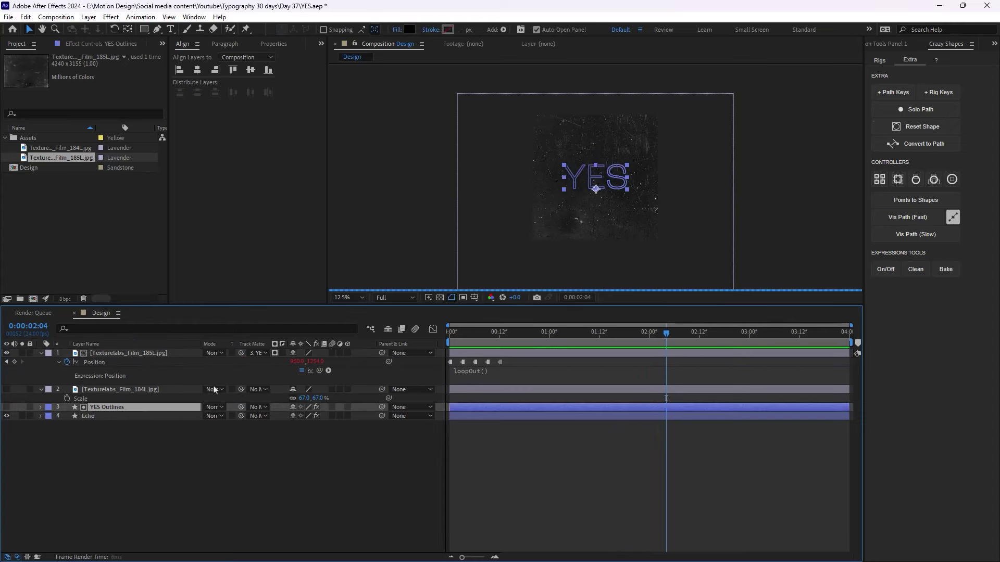
key(period)
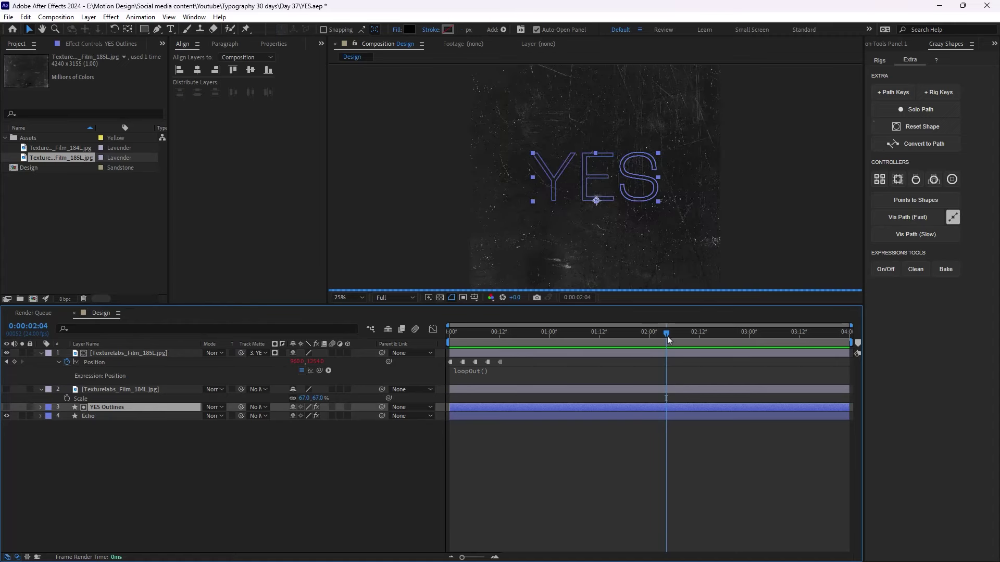
key(comma)
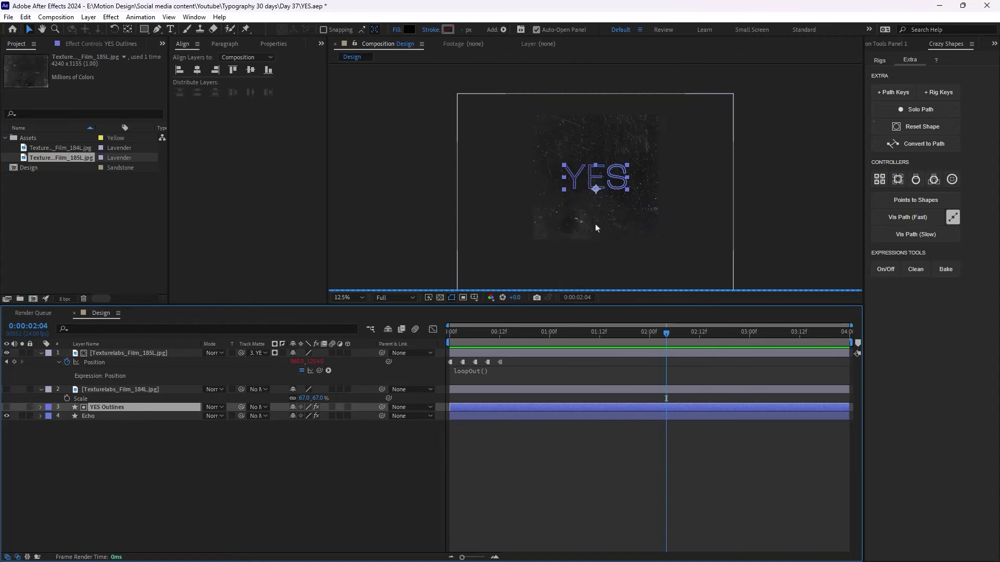
Step: Lower the composition's preview resolution to Third and inspect the textured YES lettering at the first frame
click(388, 298)
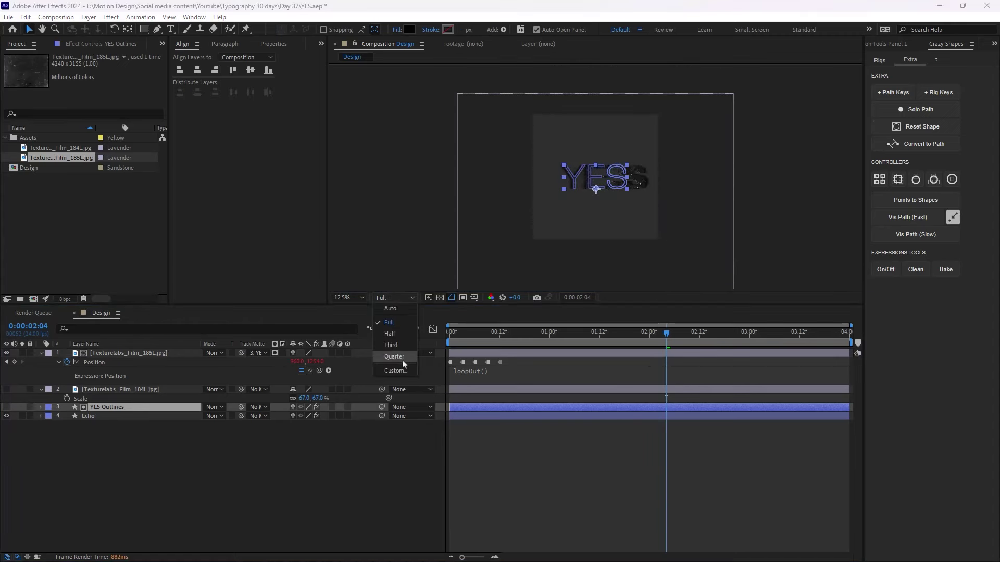
click(391, 345)
key(period)
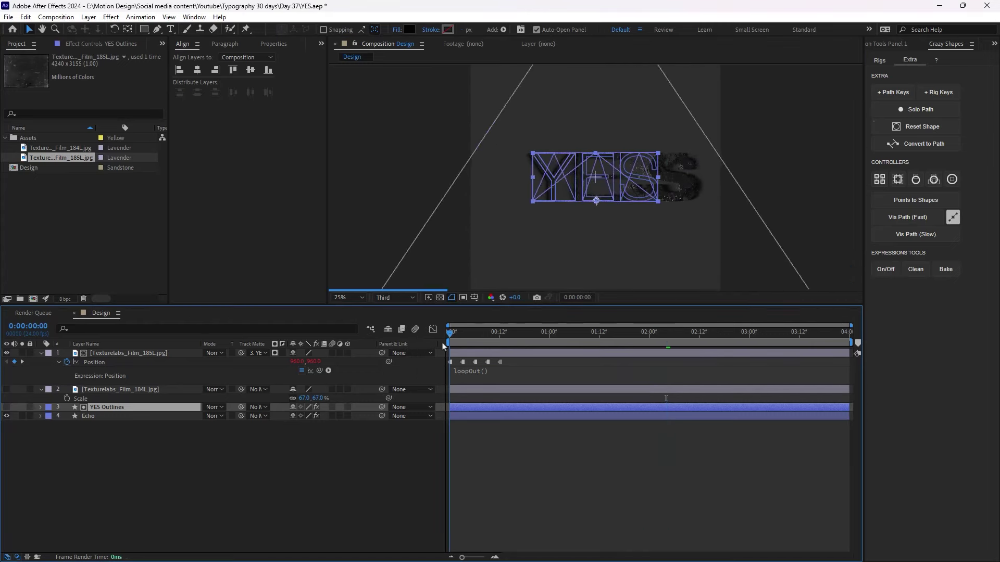
click(379, 442)
key(Home)
key(period)
key(period)
key(comma)
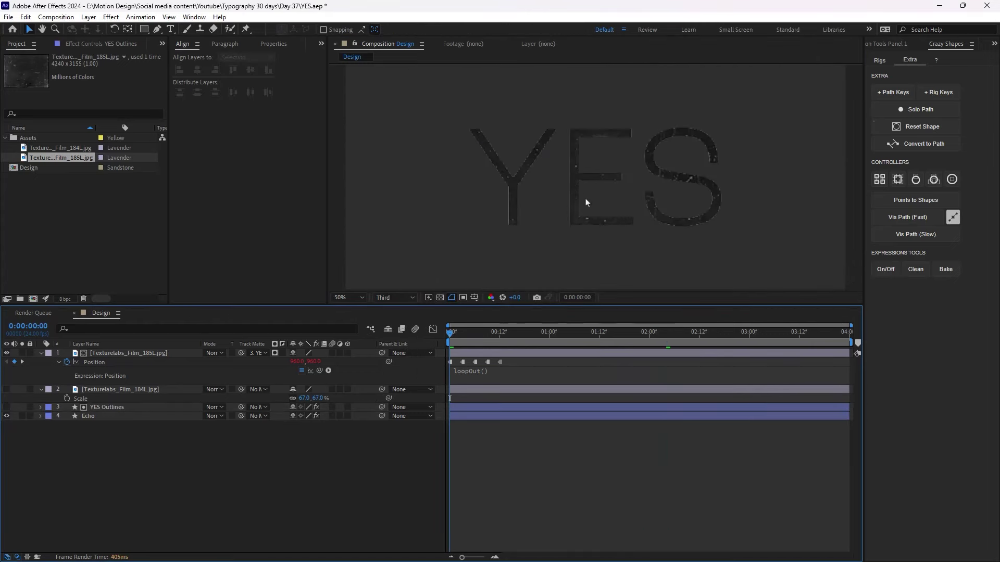
key(comma)
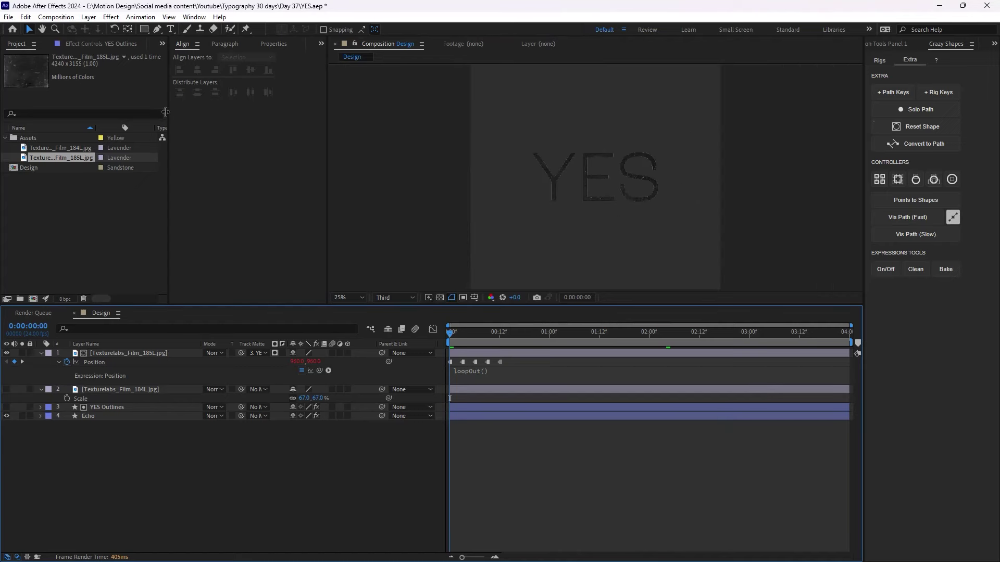
Step: Create a new 1920 x 1920 composition named Main at 24 frames per second, lasting 0:00:04:00
right_click(64, 214)
click(88, 213)
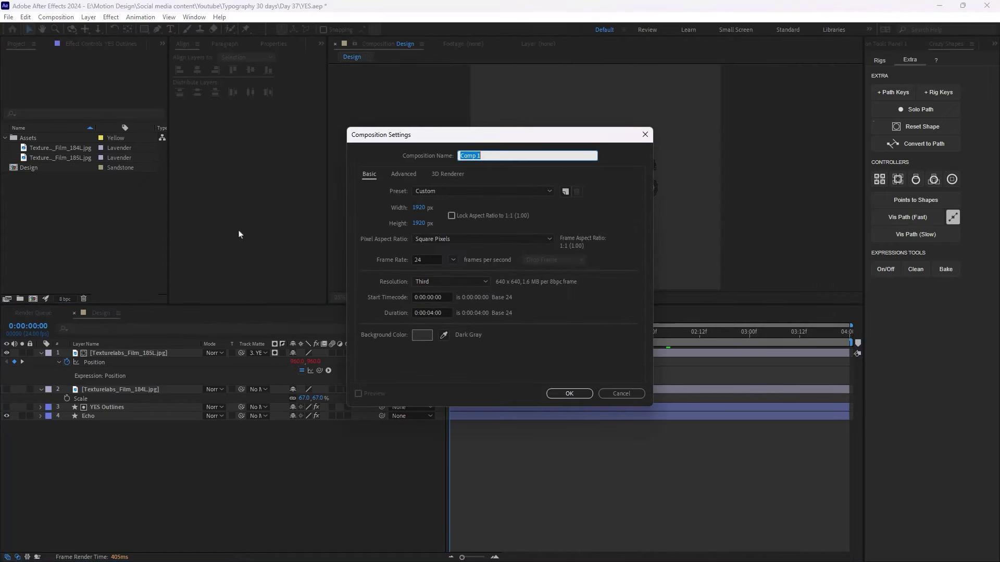
text(Main)
key(Return)
Step: Add the Design composition to Main as a layer and duplicate it twice
drag(41, 172, 151, 402)
key(space)
key(comma)
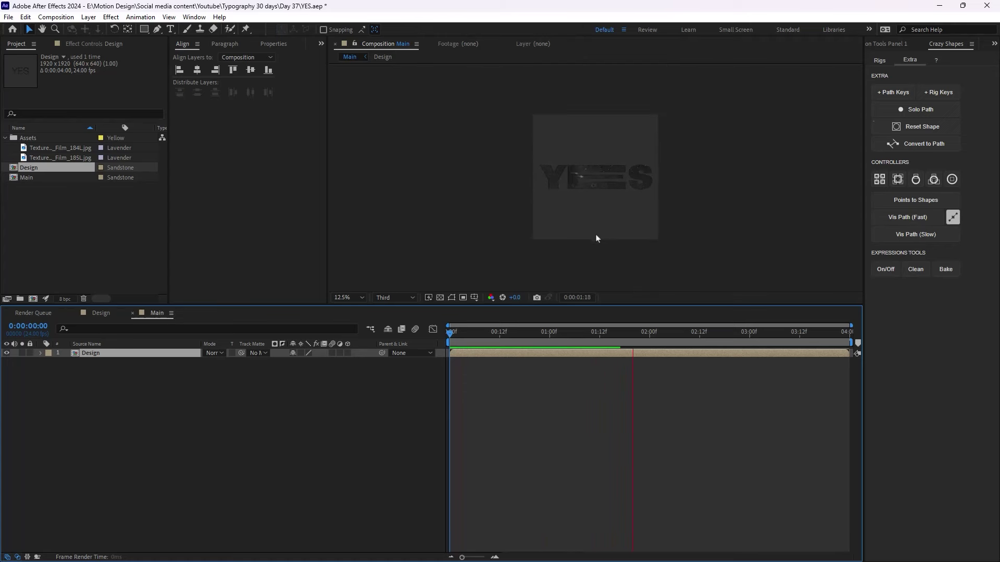
key(ctrl+d)
key(ctrl+d)
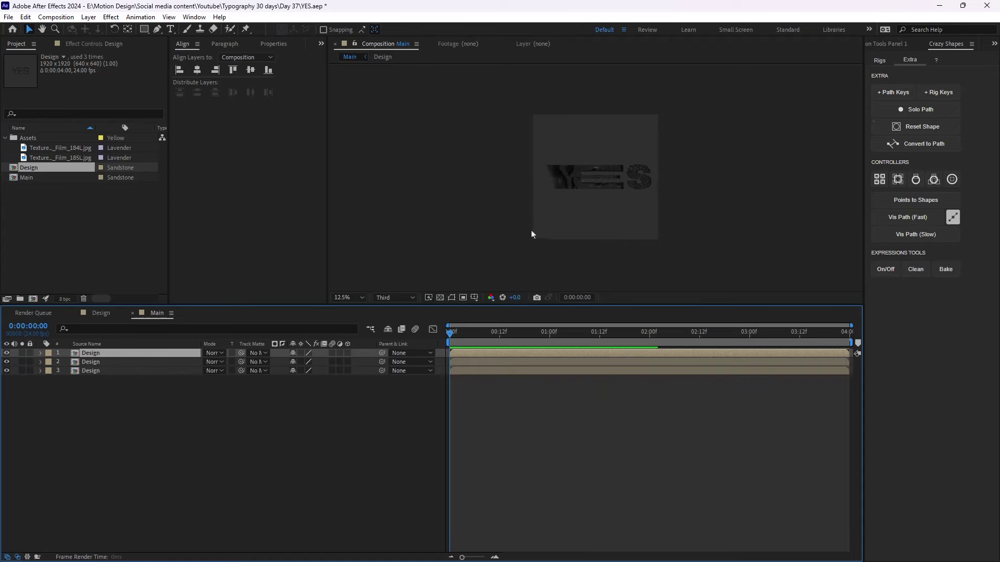
Step: Arrange the three Design layers as stacked YES rows and distribute them evenly by vertical centre
click(103, 362)
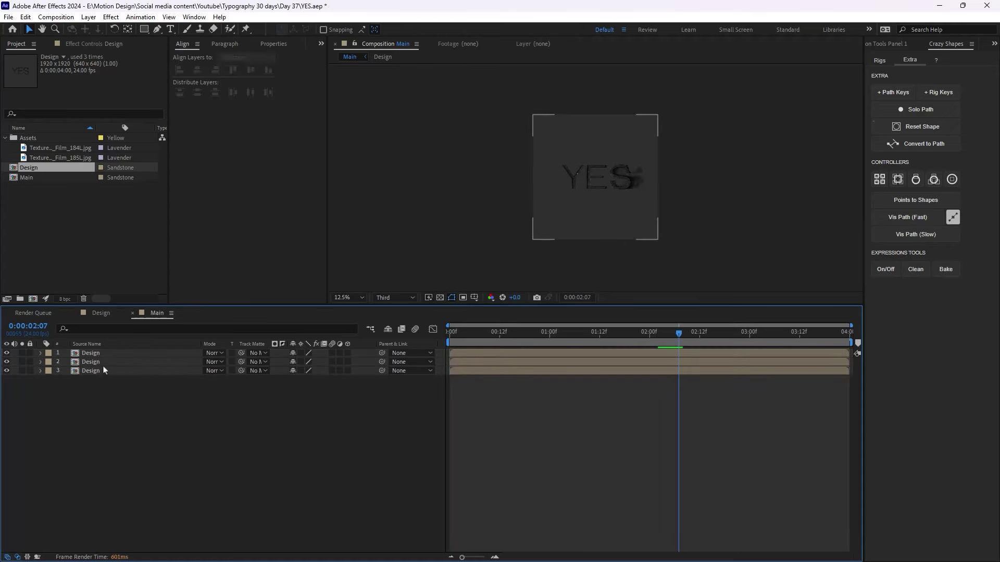
key(Page_Down)
drag(595, 186, 601, 145)
click(104, 354)
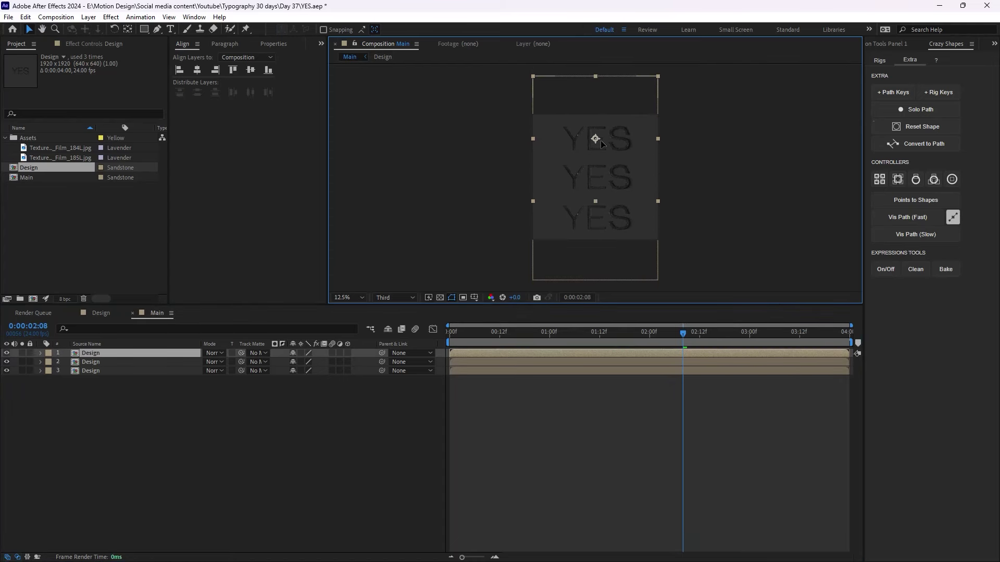
drag(172, 395, 94, 343)
click(197, 92)
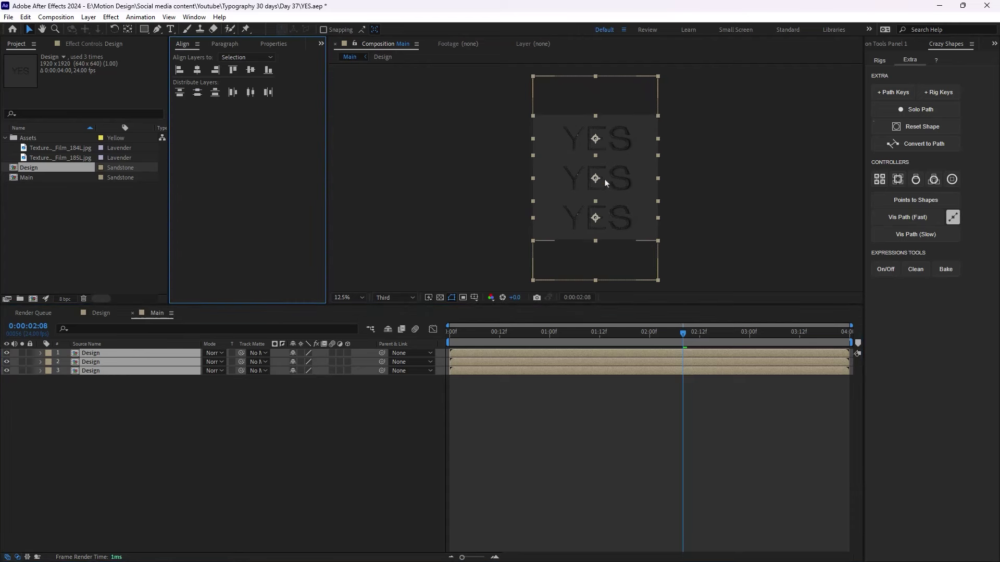
click(410, 442)
scroll(625, 197, up, 1)
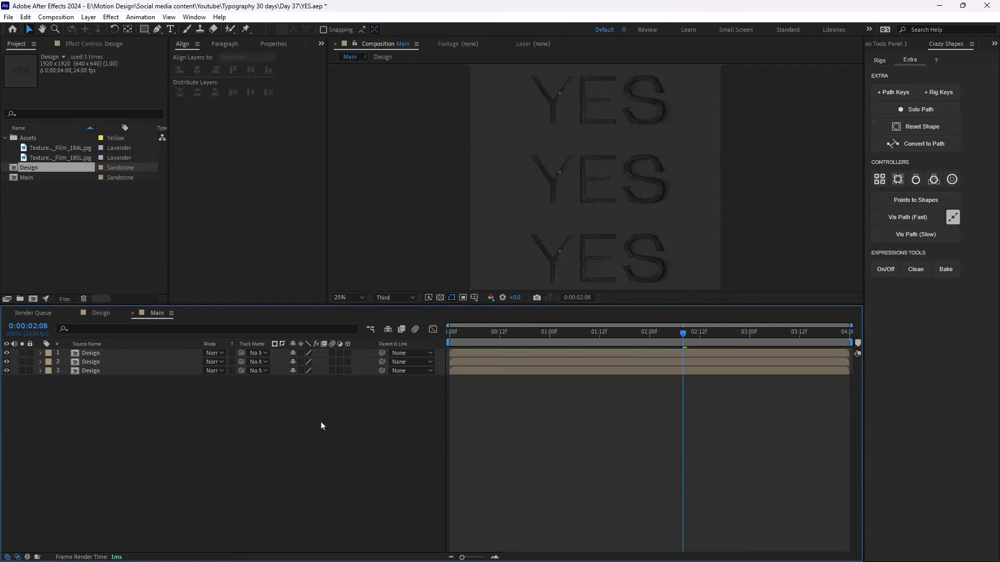
Step: Create an orange 1920 x 1920 solid named BG and place it beneath all the Design layers
key(ctrl+y)
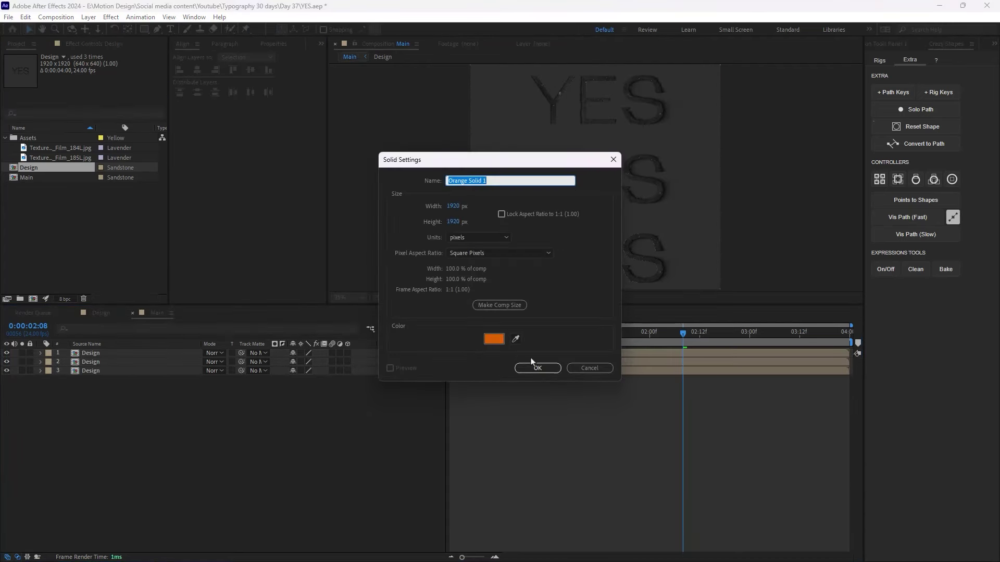
text(BG)
click(552, 368)
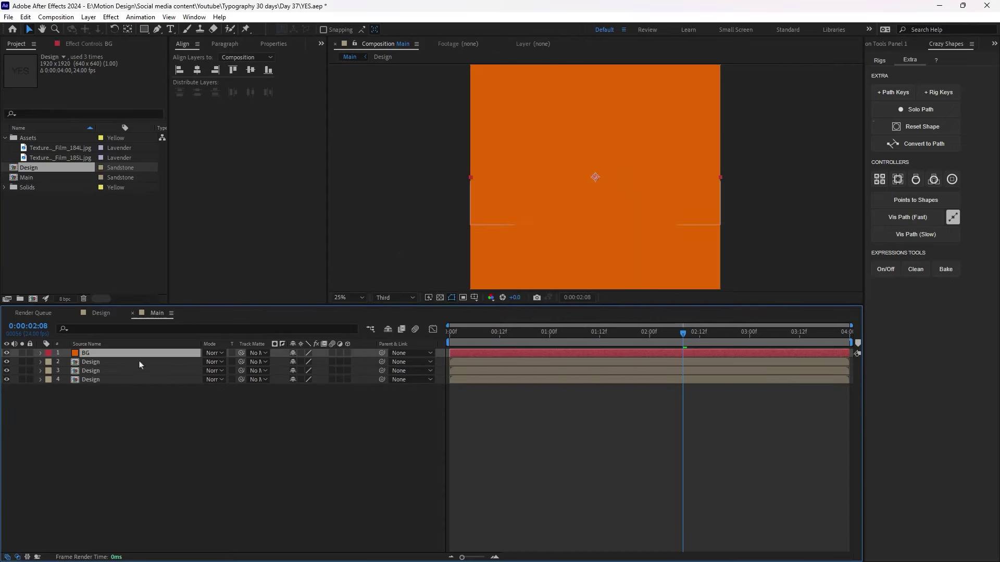
drag(129, 444, 130, 444)
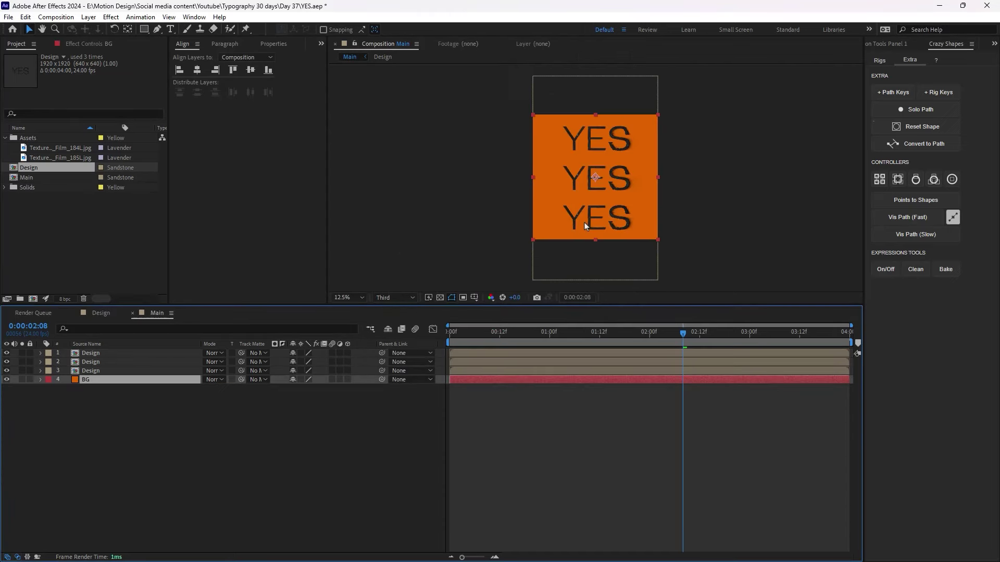
Step: Apply a Gradient Ramp to the BG solid and set its Start Color to red E10000
key(ctrl+space)
text(grad)
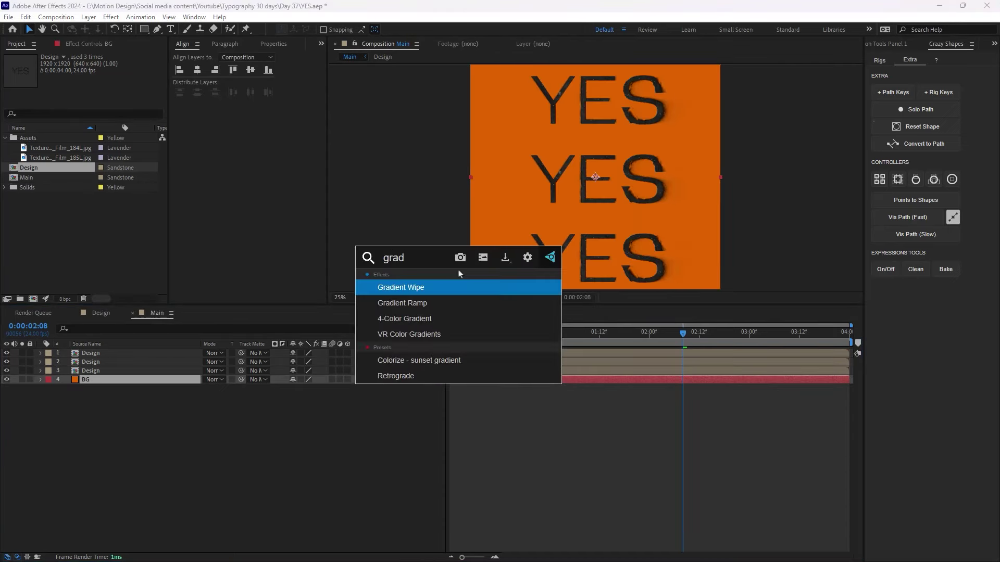
key(Down)
key(Return)
click(97, 84)
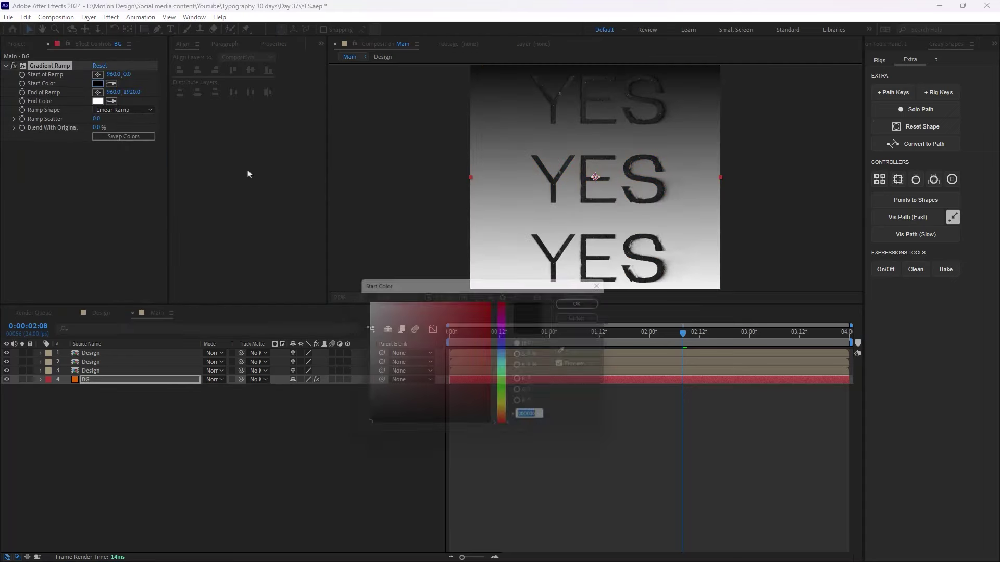
click(496, 303)
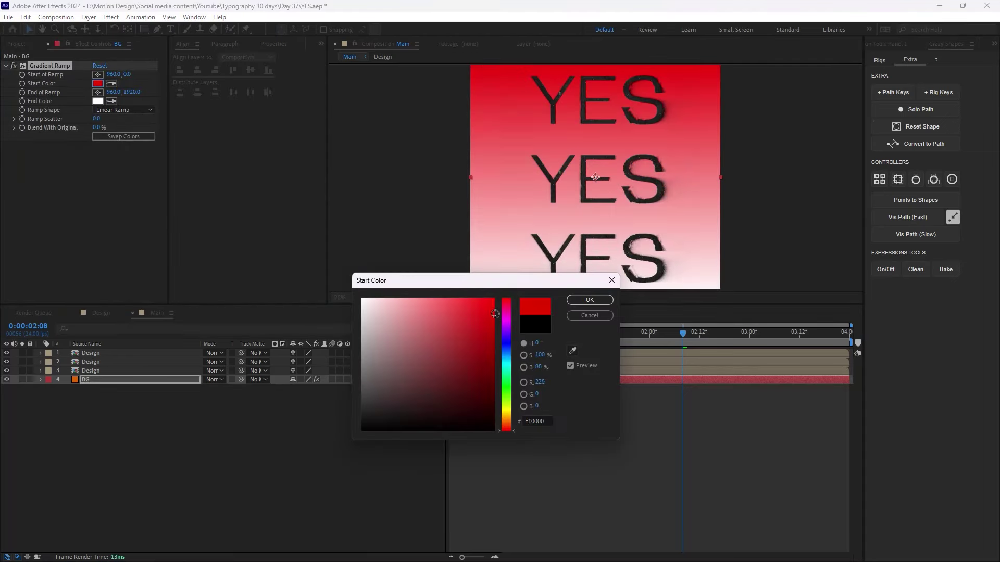
click(588, 300)
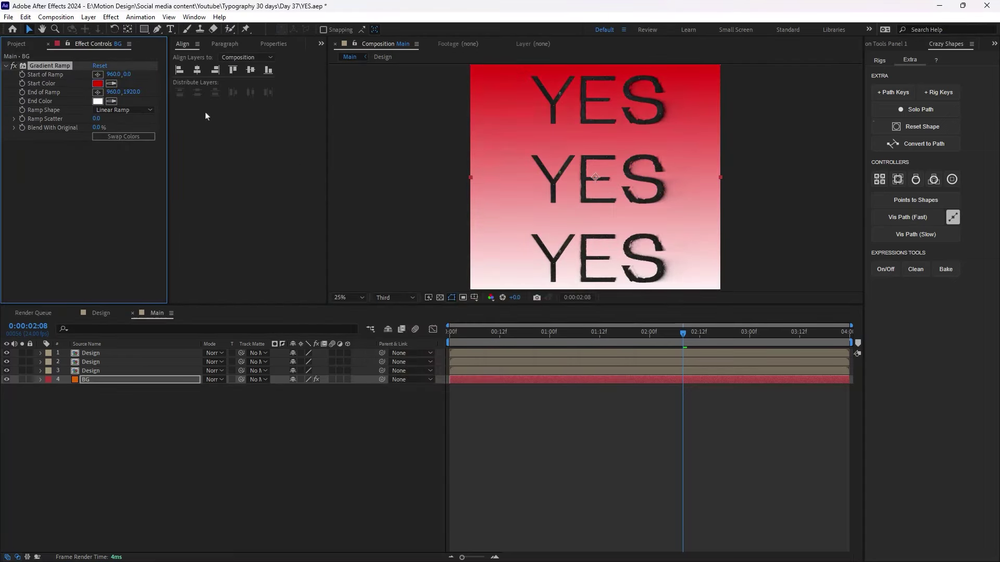
Step: Set the BG Gradient Ramp's End Color to dark red 3F0000 and preview the animation
click(98, 101)
drag(489, 392, 496, 396)
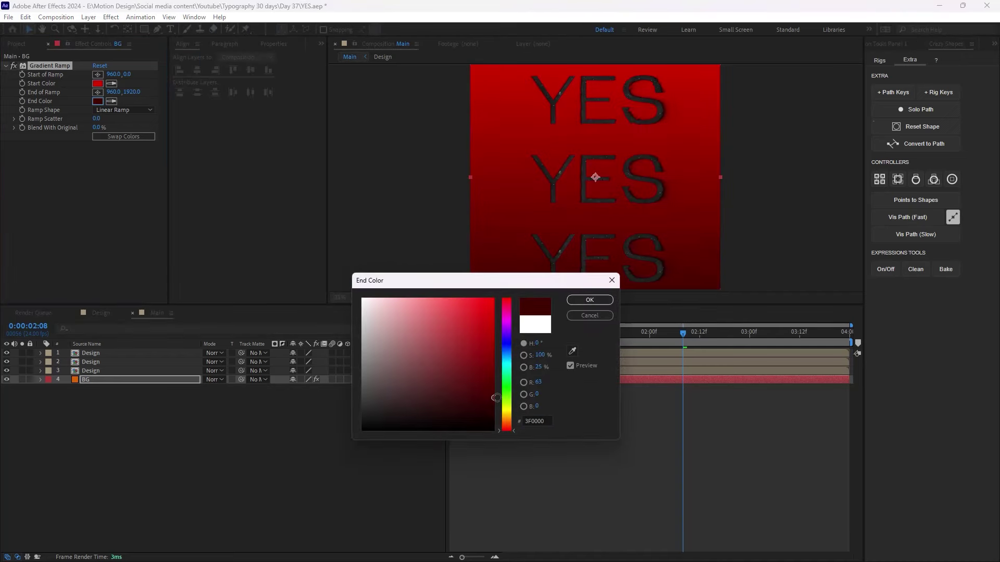
click(589, 300)
key(comma)
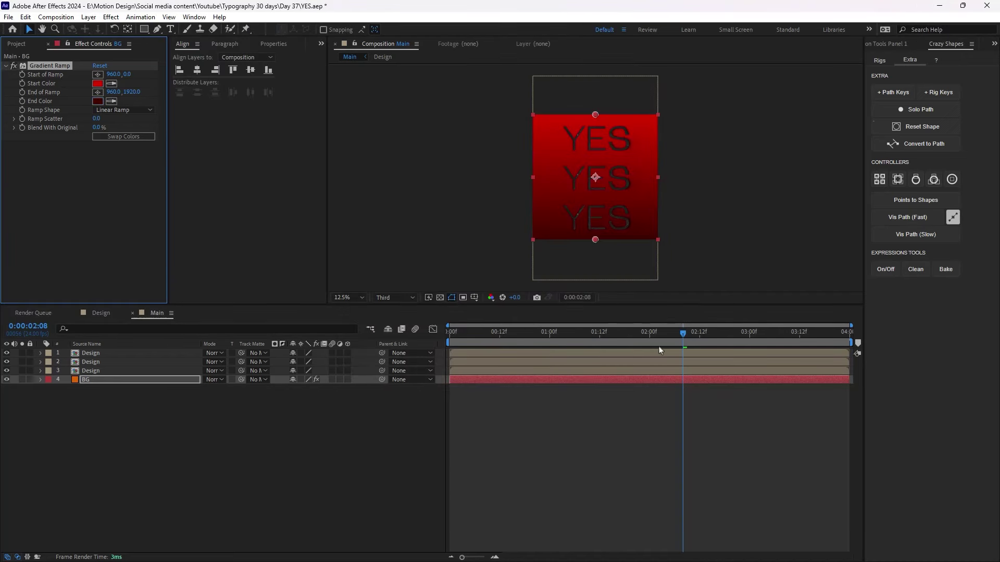
click(309, 435)
scroll(604, 199, up, 1)
key(space)
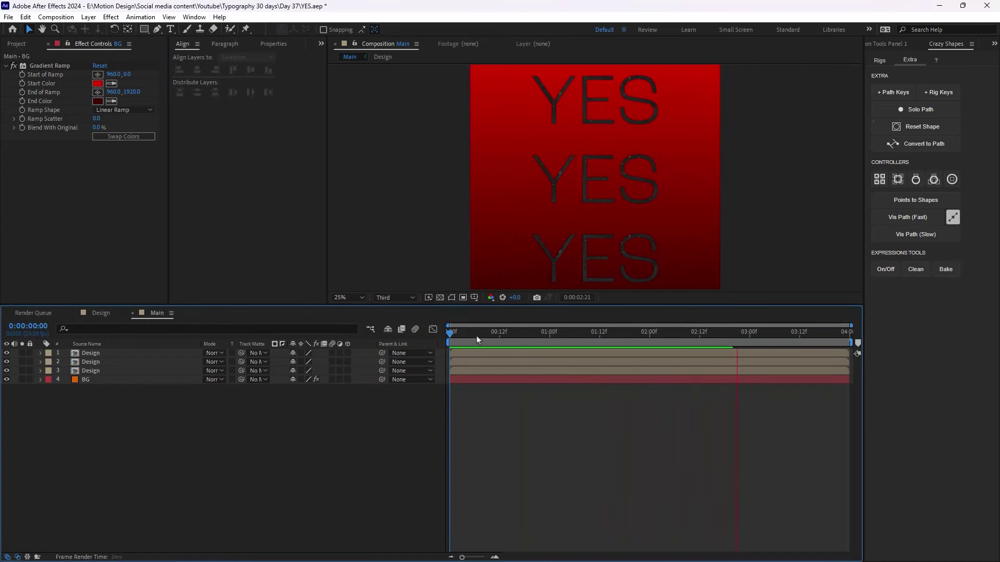
key(space)
Step: Try a Fill effect on the middle YES row at 0:00:01:12 and undo it
drag(744, 333, 565, 342)
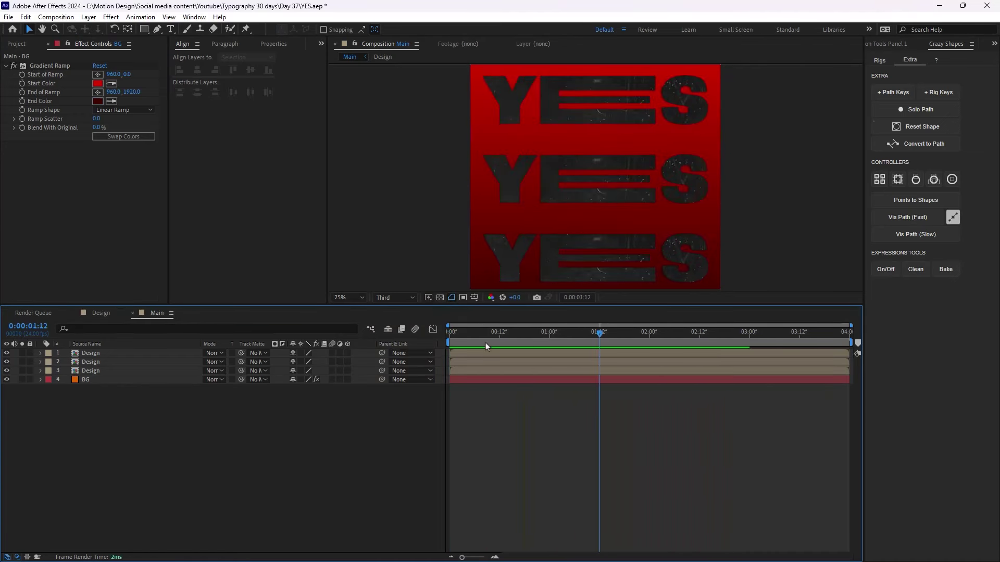
click(107, 371)
key(ctrl+space)
text(fil)
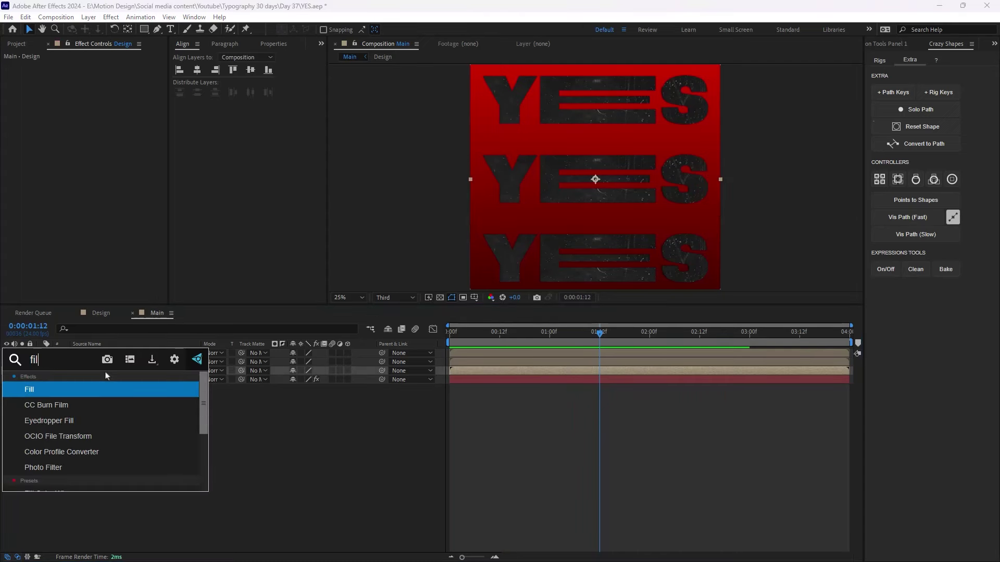
key(Return)
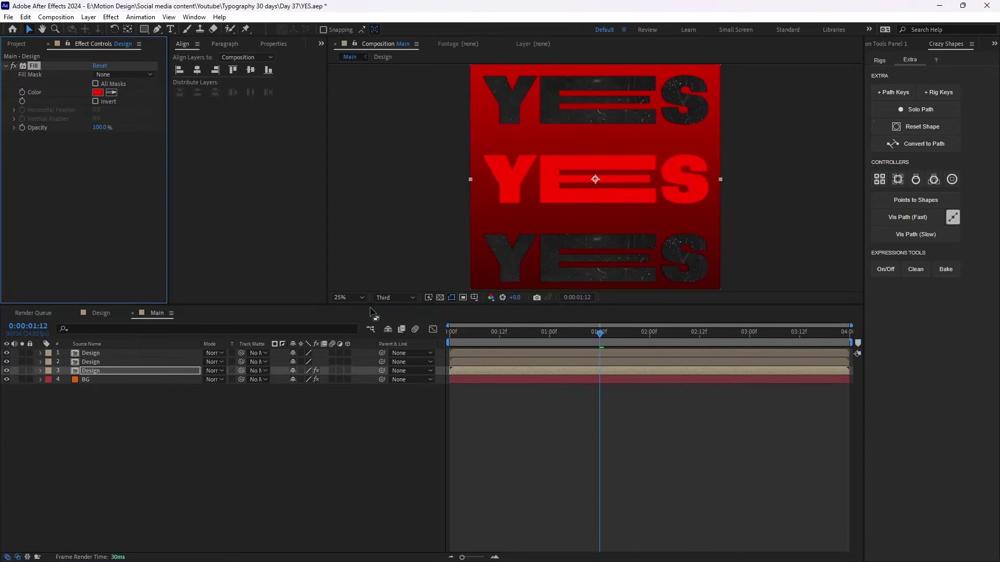
key(ctrl+z)
Step: Apply a Tint effect to the middle YES row
key(ctrl+space)
text(tint)
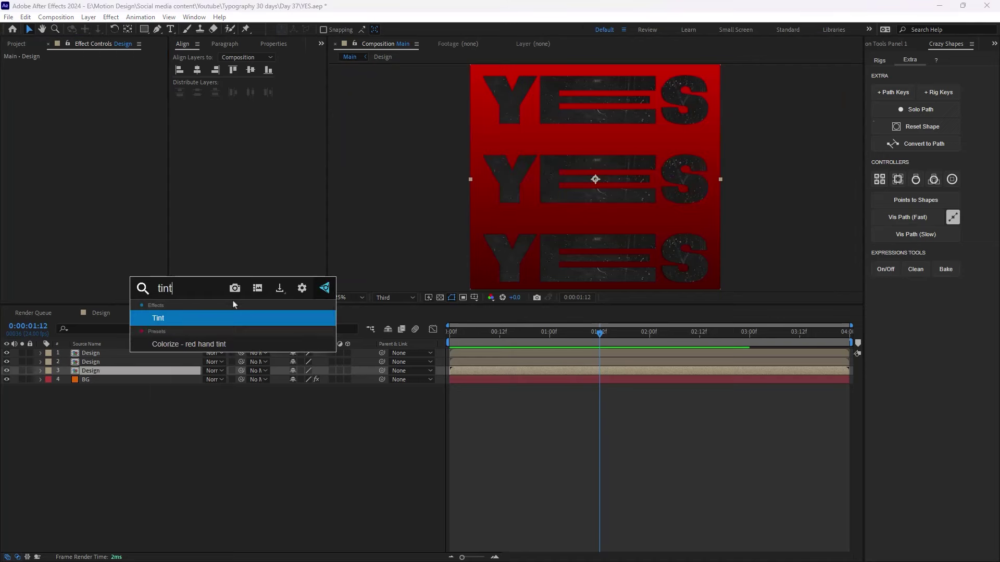
key(Return)
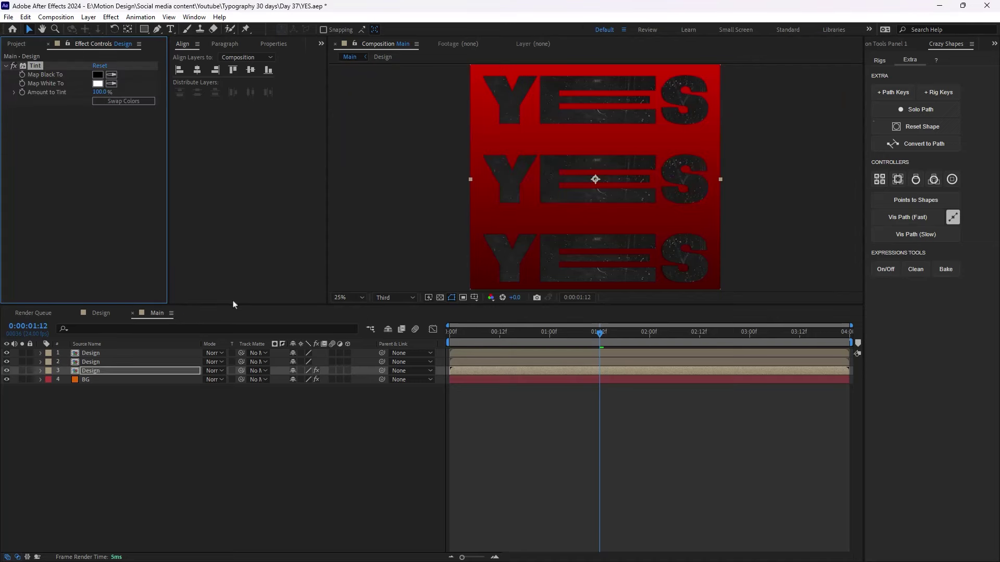
Step: Try mapping black to light pink and white to dark red in the middle row's Tint
click(97, 74)
drag(479, 336, 395, 302)
click(590, 300)
click(97, 83)
drag(479, 385, 483, 382)
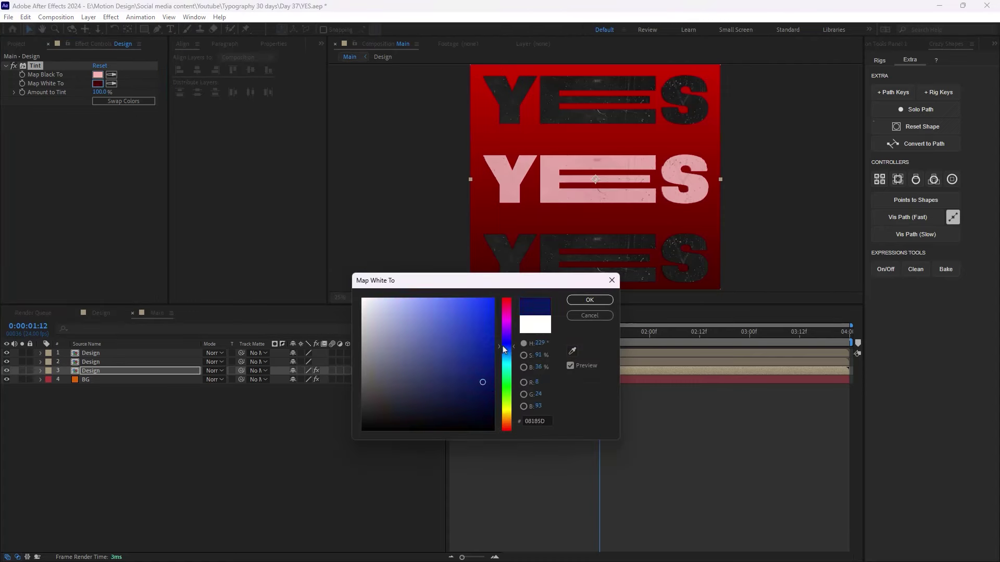
click(590, 300)
Step: Set the middle row's Tint to map black to near-black and white to light blue 5F9BFF
click(98, 75)
drag(478, 305, 491, 429)
click(588, 301)
click(97, 83)
drag(482, 345, 484, 302)
drag(507, 412, 506, 343)
drag(461, 307, 445, 286)
drag(506, 388, 507, 351)
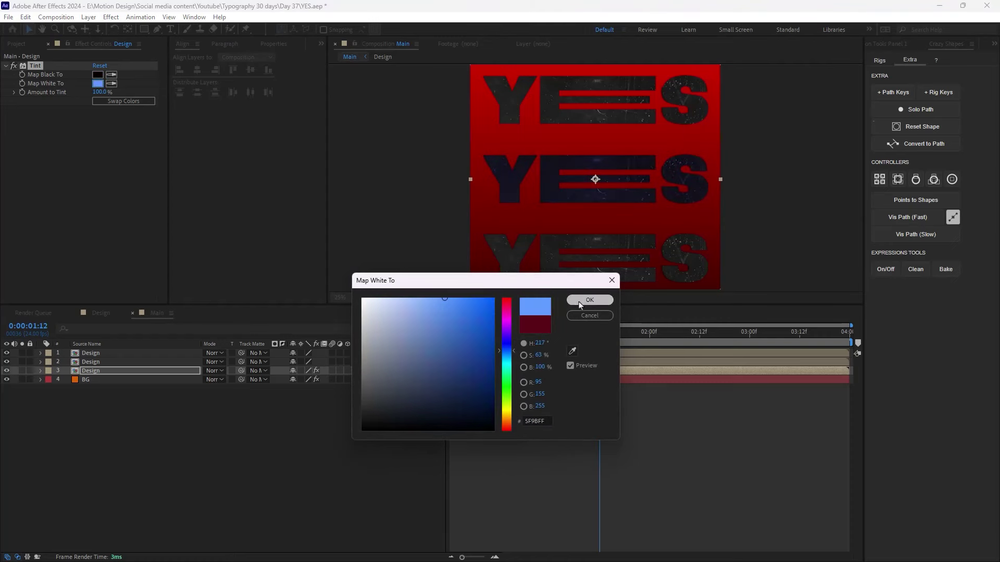
click(579, 301)
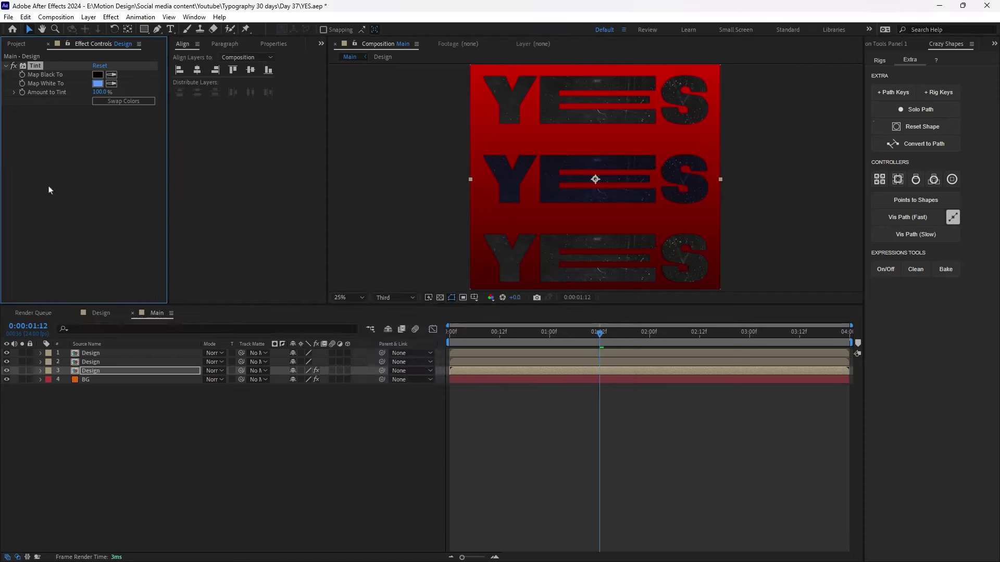
Step: Paste the Tint effect onto the bottom YES row
click(91, 361)
key(ctrl+v)
click(97, 84)
click(506, 304)
click(485, 334)
click(590, 315)
Step: Map black to dark blue in the bottom row's Tint and copy that Tint onto the top YES row
click(97, 74)
mouse_move(406, 323)
mouse_down()
mouse_move(424, 335)
mouse_move(404, 299)
mouse_move(419, 295)
mouse_move(493, 400)
mouse_up()
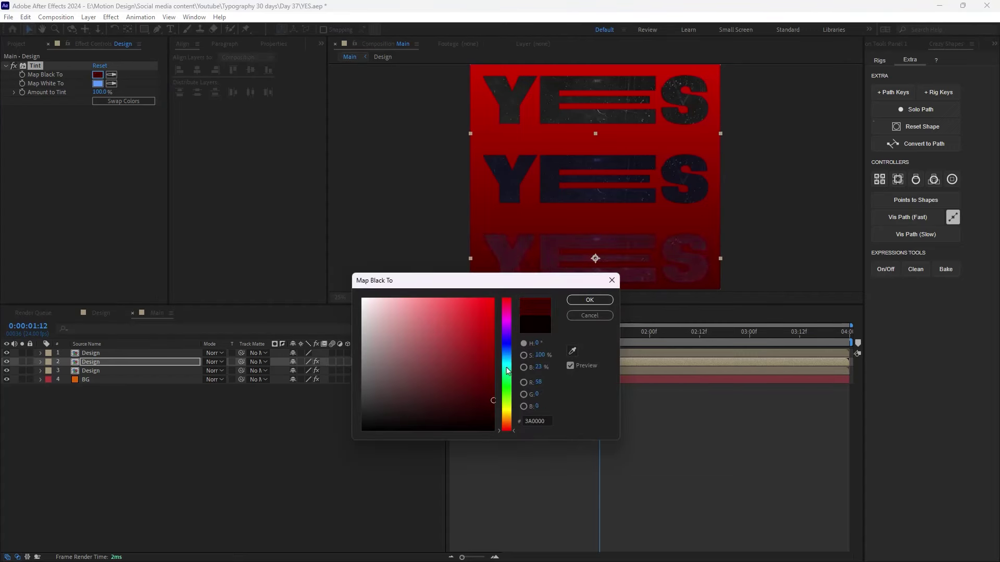
click(507, 354)
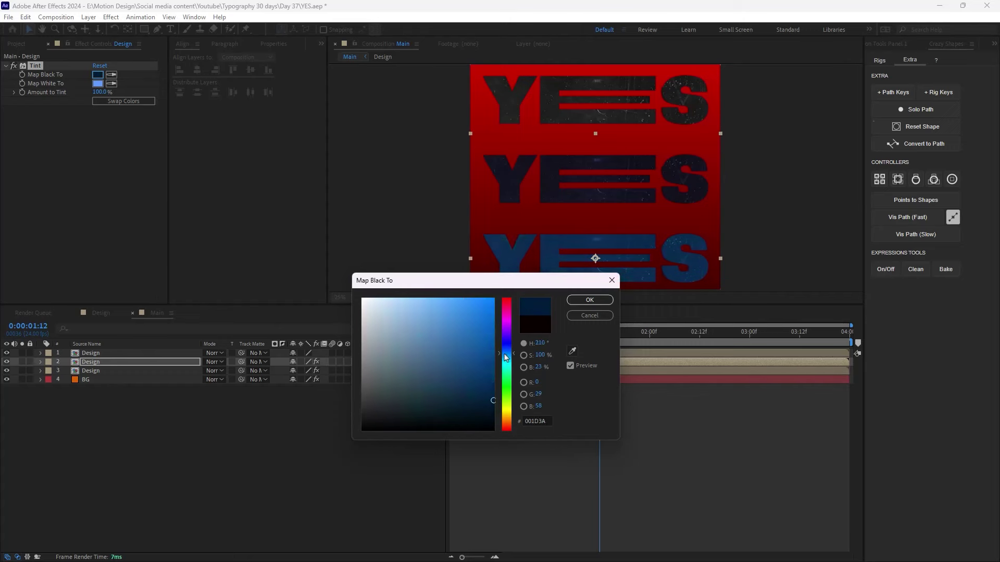
click(590, 299)
key(ctrl+c)
click(131, 353)
key(ctrl+v)
Step: Set the middle row's Tint to map black to dark purple 2E0032
click(130, 372)
click(98, 74)
drag(487, 328, 493, 405)
click(509, 367)
drag(514, 340, 508, 312)
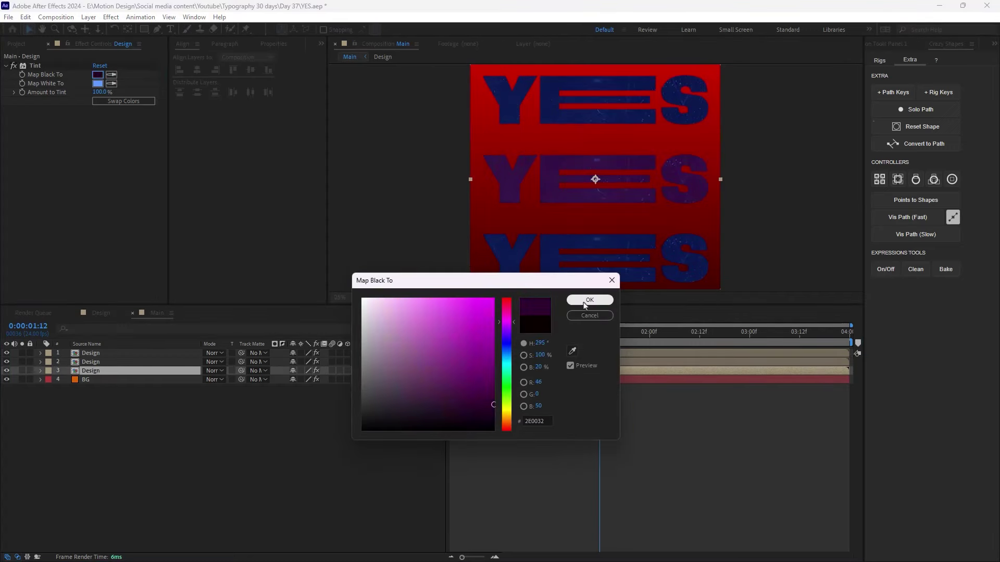
click(590, 300)
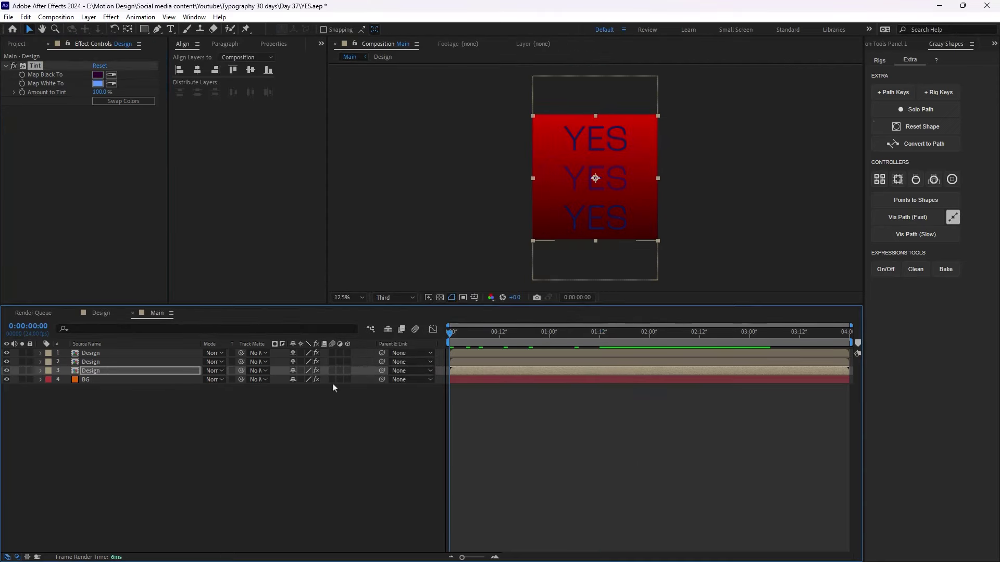
click(334, 388)
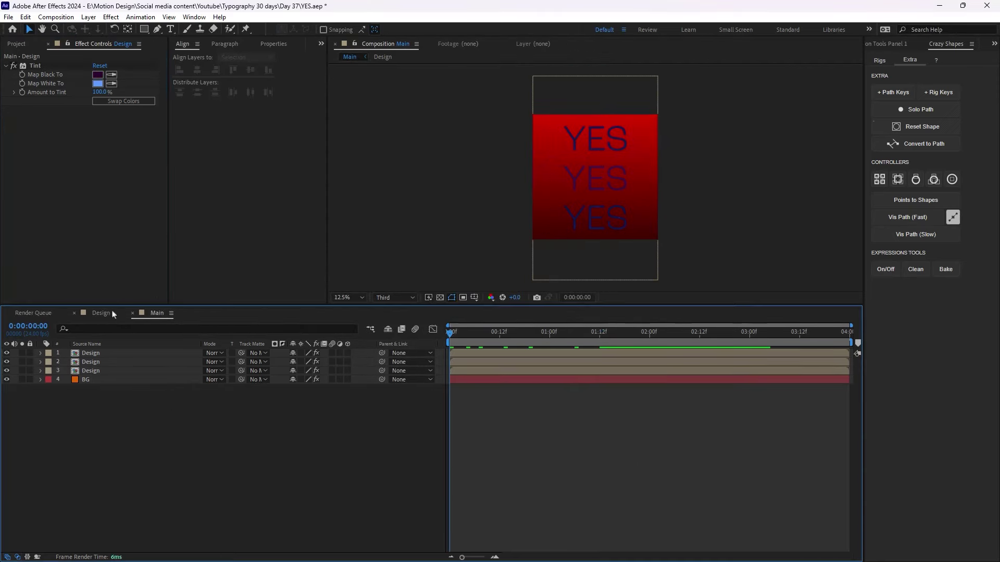
Step: Copy the Texturelabs_Film_185L.jpg layer from the Design comp into Main and place it just above the BG layer
click(101, 313)
click(107, 354)
click(154, 318)
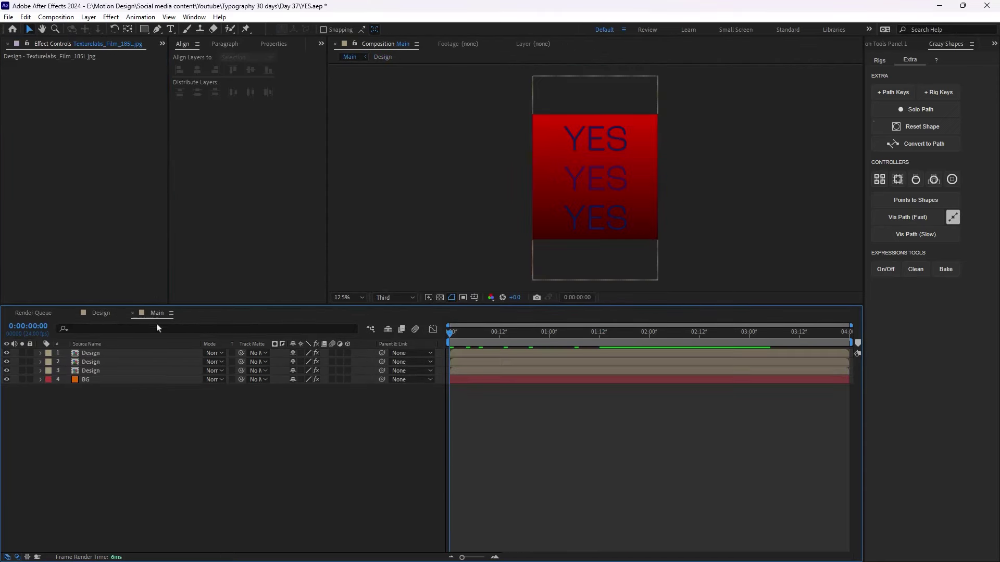
key(ctrl+v)
drag(113, 353, 119, 383)
Step: Set the film texture layer's blending mode to Darken and preview the animation
click(214, 379)
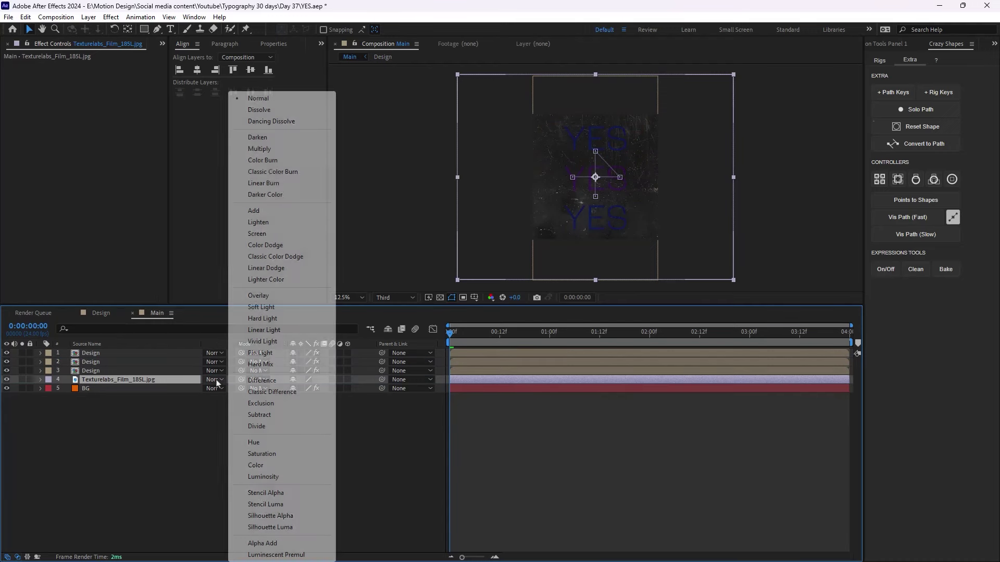
click(289, 138)
key(ctrl+shift+a)
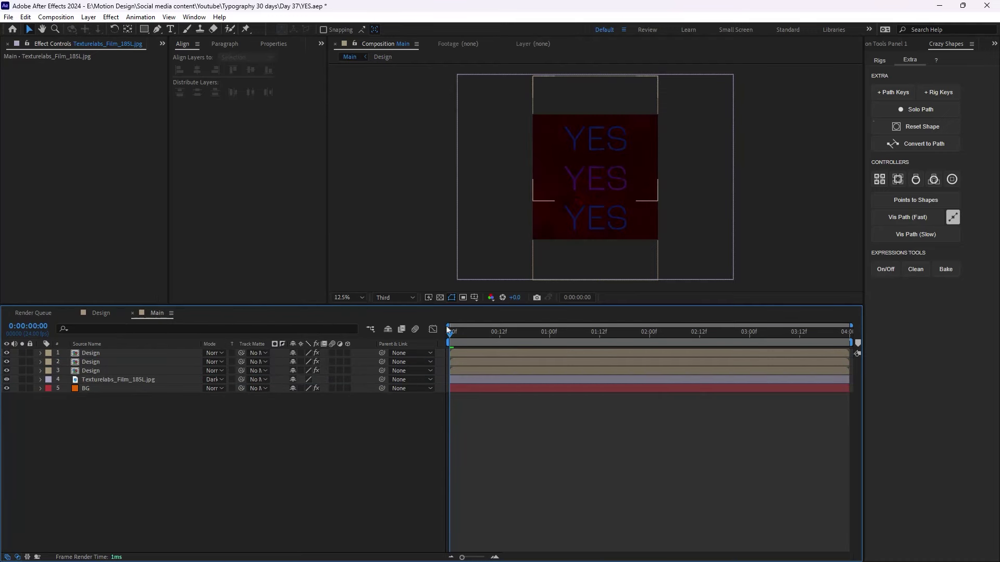
scroll(589, 204, up, 1)
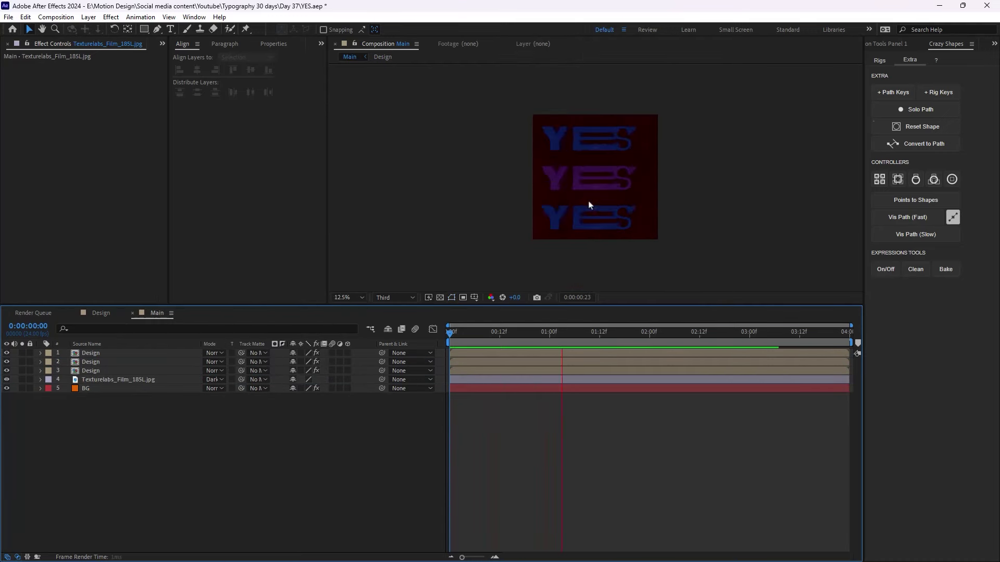
Step: At 0:00:02:16, brighten the middle row's Tint black mapping to purple B905C9
click(716, 338)
click(119, 371)
click(97, 75)
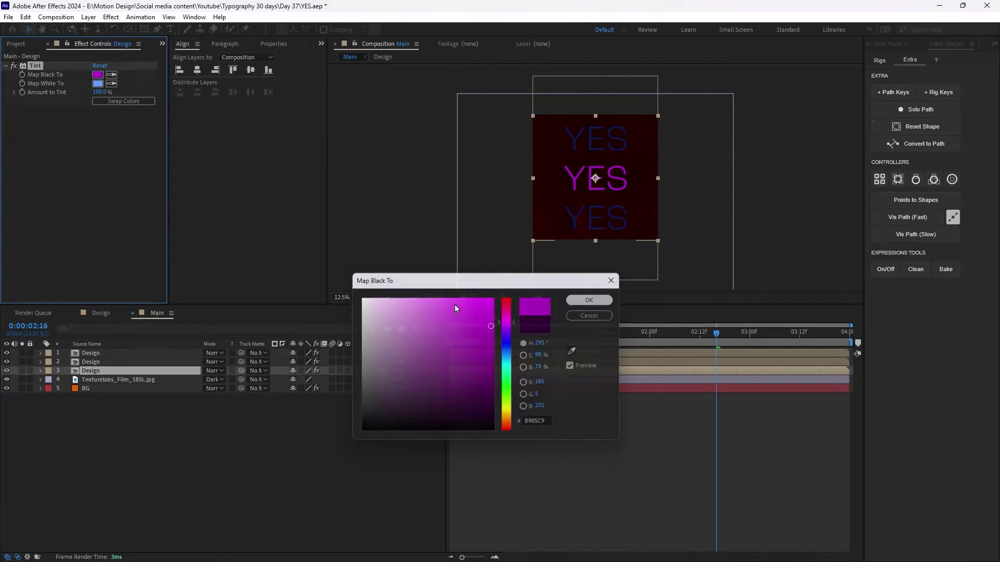
click(586, 302)
Step: Brighten the Tint black mapping of the bottom and top YES rows to vivid blue
click(120, 362)
click(589, 300)
click(120, 353)
Step: Preview the recolored animation from the start, trying another preview resolution before setting it to Third
click(394, 297)
click(388, 320)
key(Home)
drag(497, 338, 316, 321)
key(space)
click(394, 298)
click(389, 337)
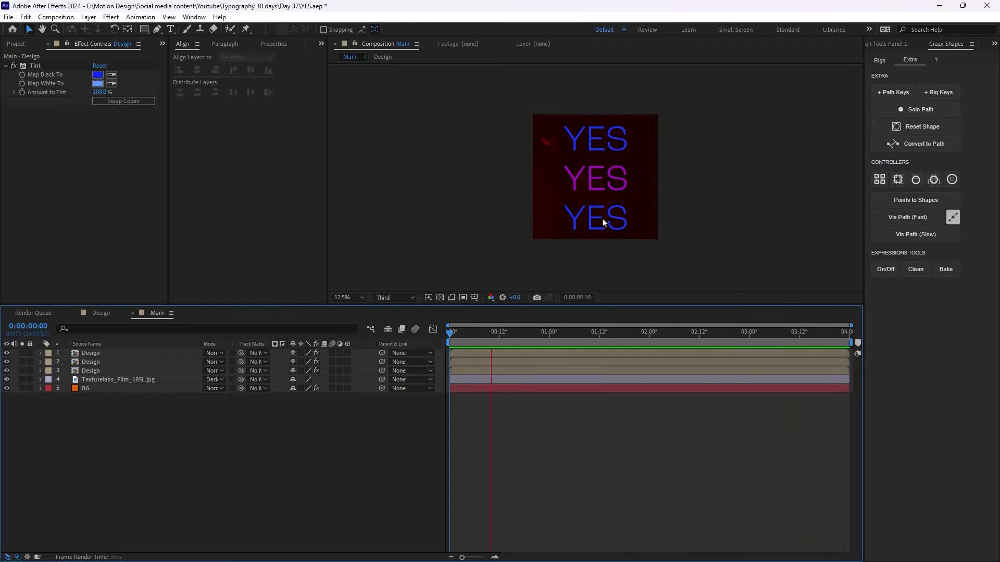